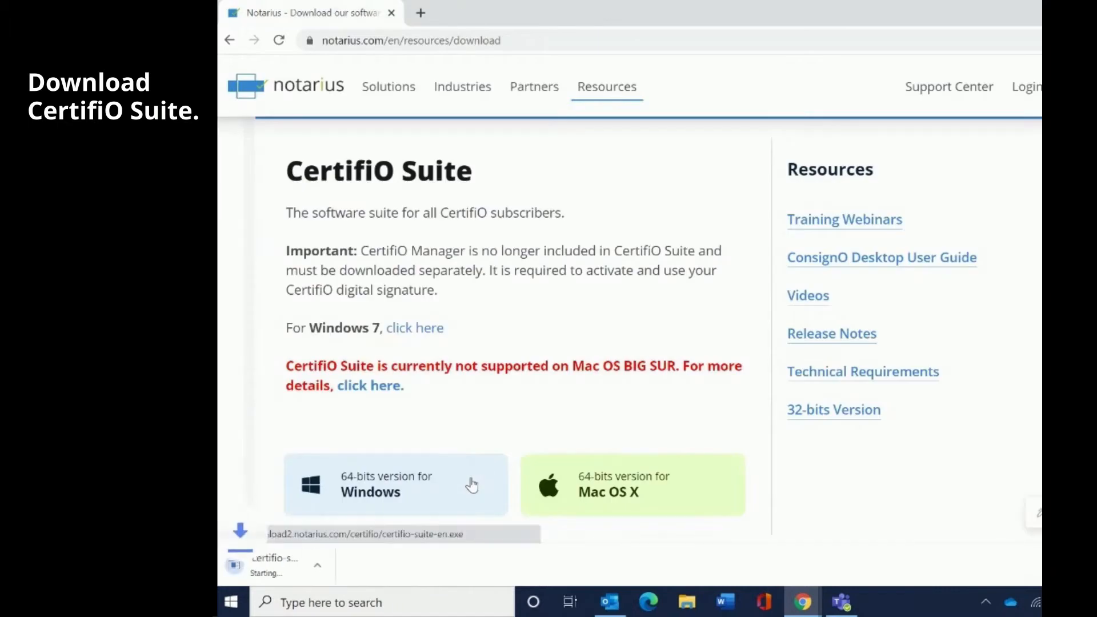
- Reveal the downloaded certifio-suite-en (1).exe installer in the Downloads folder
{"action": "left_click", "coordinate": [377, 563]}
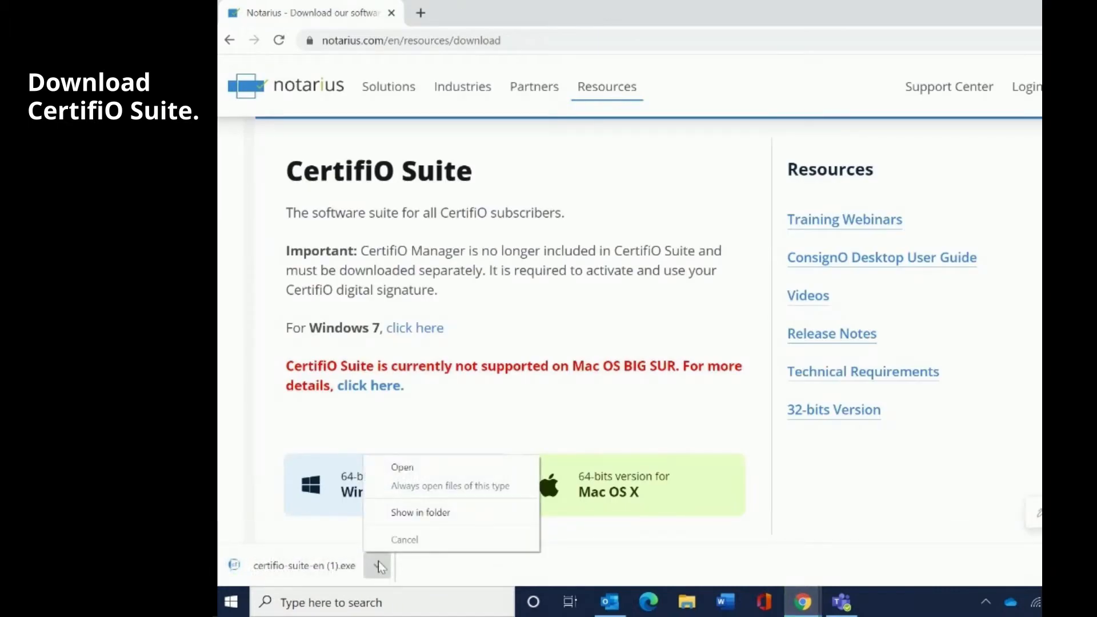
{"action": "left_click", "coordinate": [410, 513]}
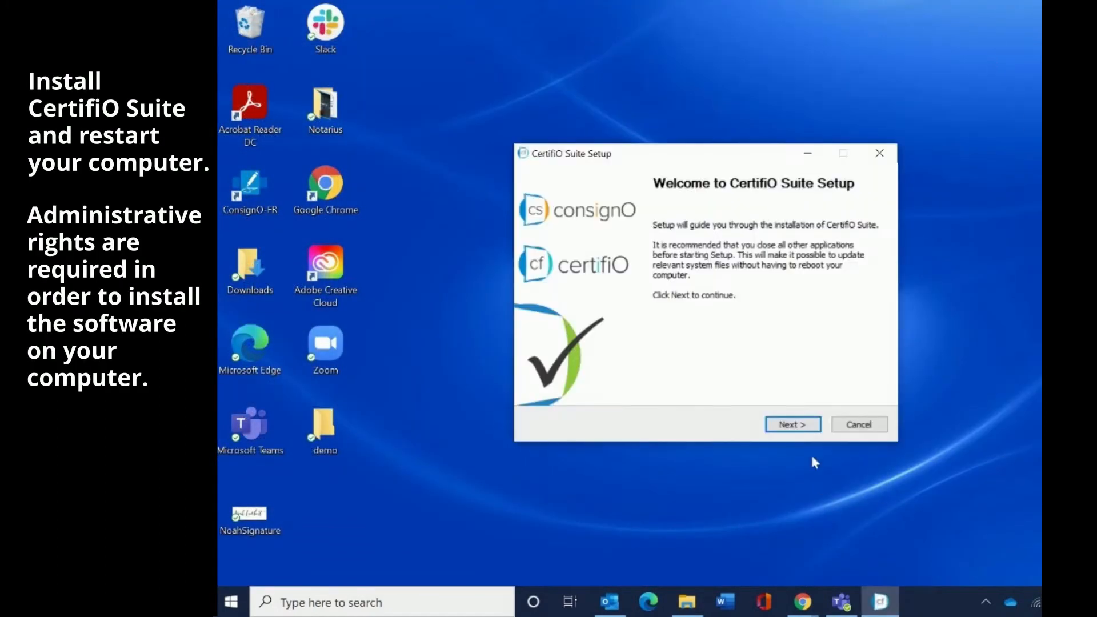
- Accept the license and install ConsignO Desktop 3.8.2 and Entrust ESP 10.0 components
{"action": "left_click", "coordinate": [793, 425]}
{"action": "left_click_drag", "start_coordinate": [871, 259], "coordinate": [870, 337]}
{"action": "left_click", "coordinate": [811, 425]}
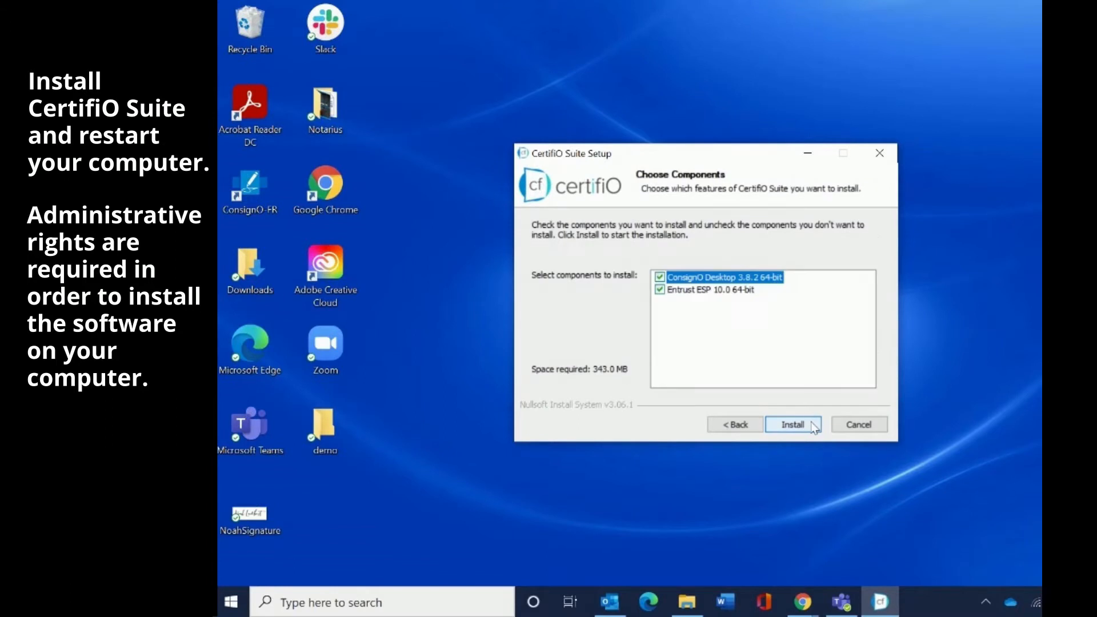
{"action": "left_click", "coordinate": [811, 425]}
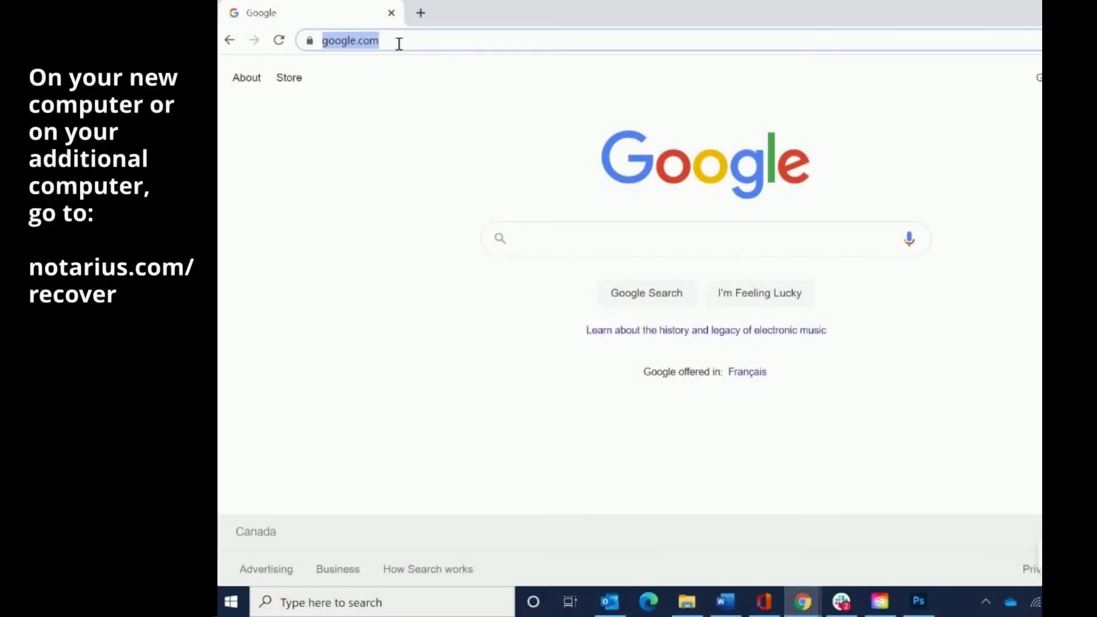
- Go to notarius.com/recover in Chrome's address bar
{"action": "type", "text": "n"}
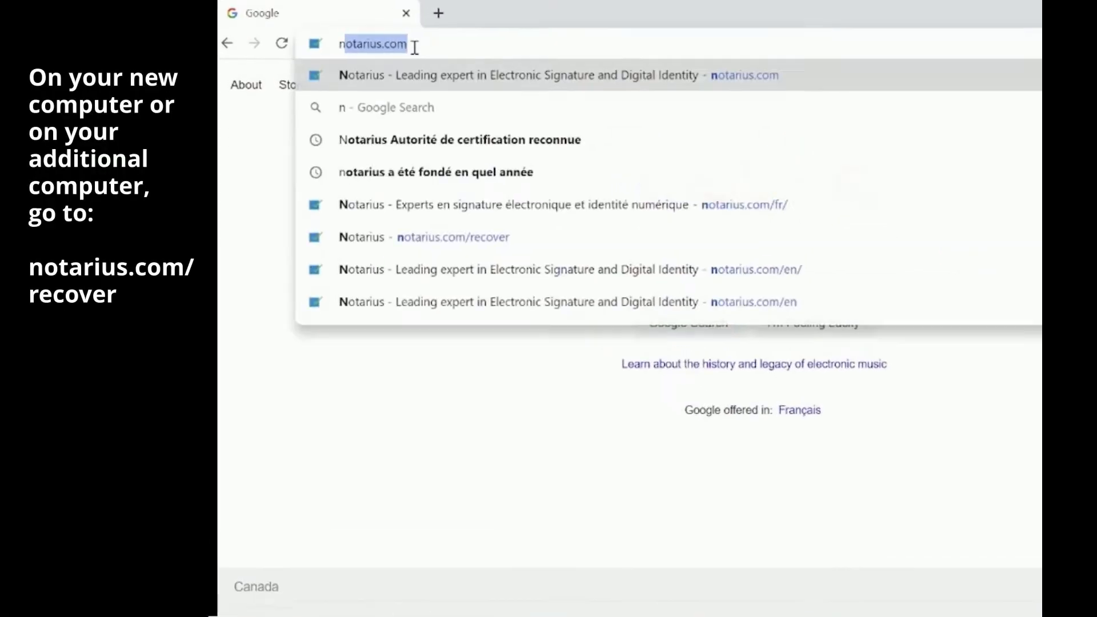
{"action": "type", "text": "otarius."}
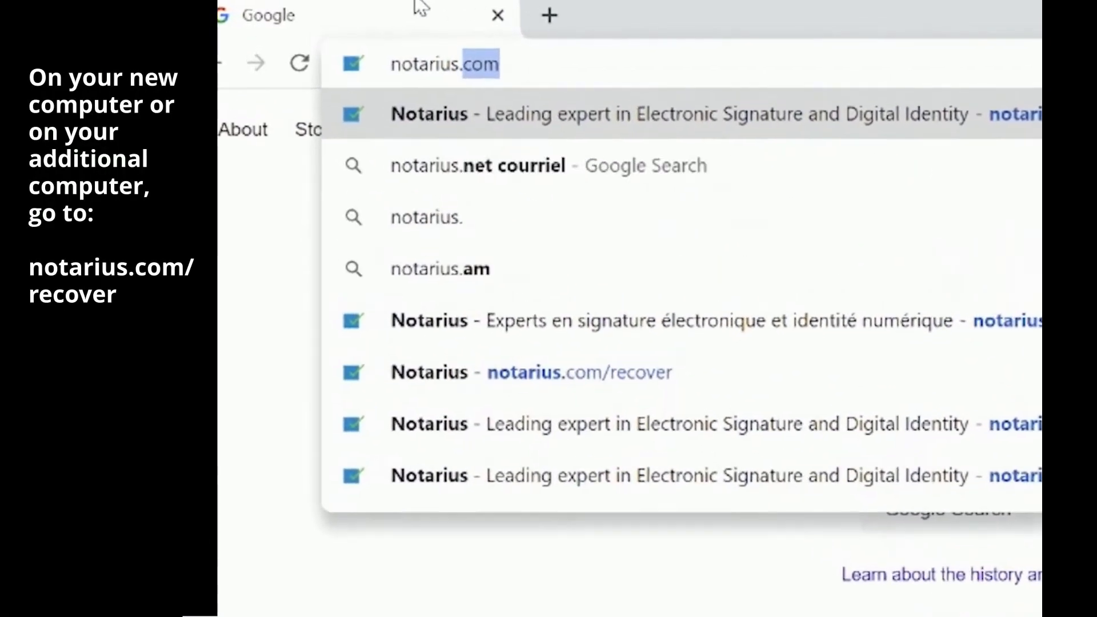
{"action": "type", "text": "com/rec"}
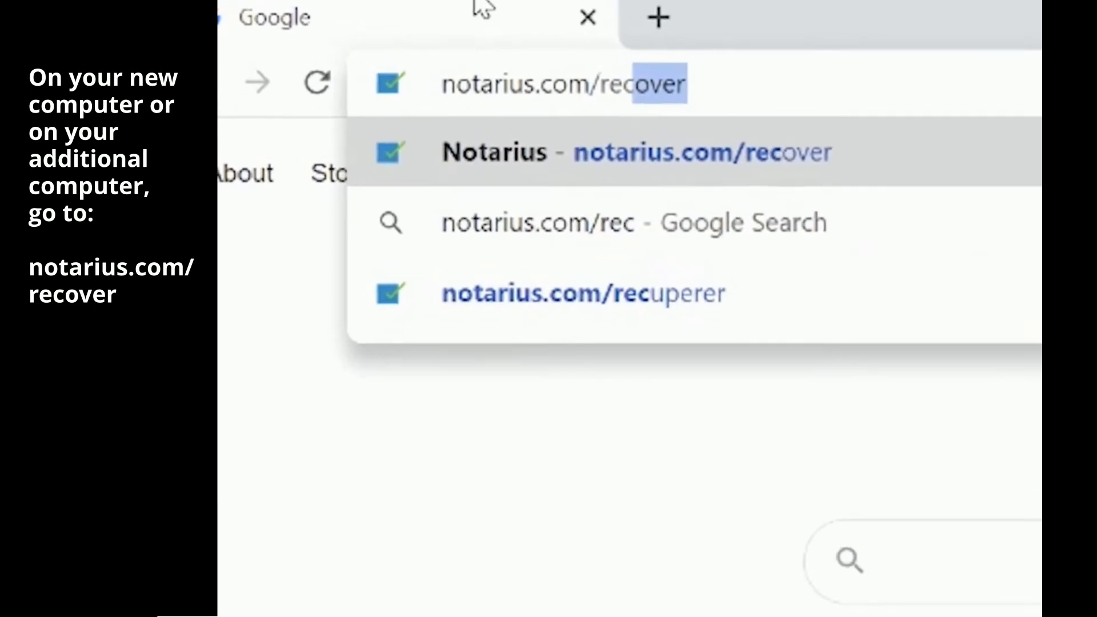
{"action": "type", "text": "over"}
{"action": "key", "text": "Return"}
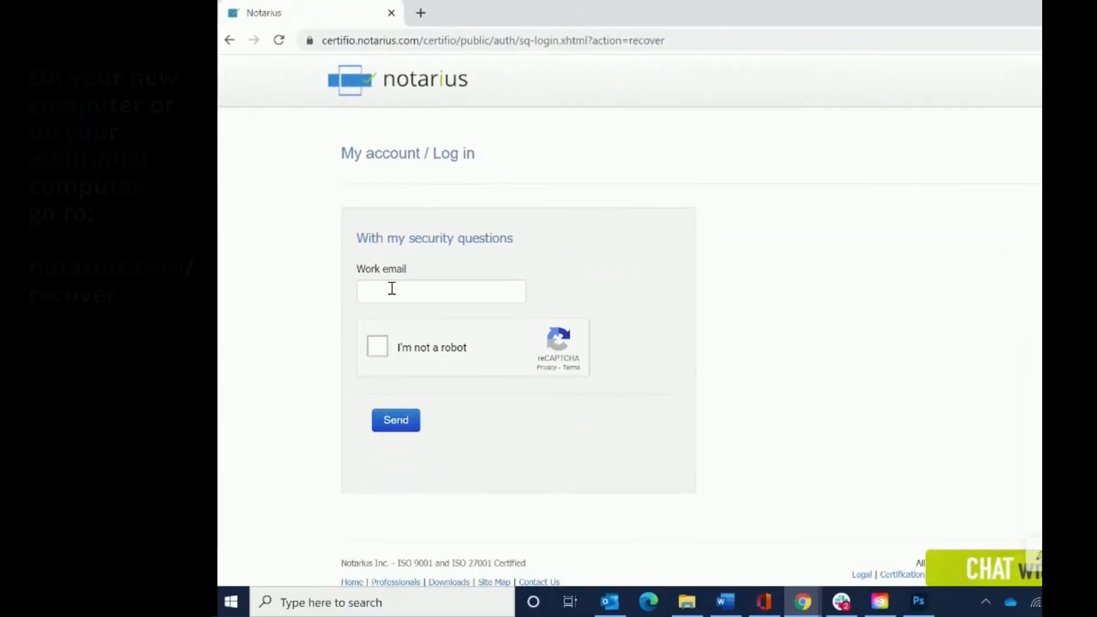
- Enter the work email, pass the parking-meter image check, and send the recovery request
{"action": "left_click", "coordinate": [392, 288]}
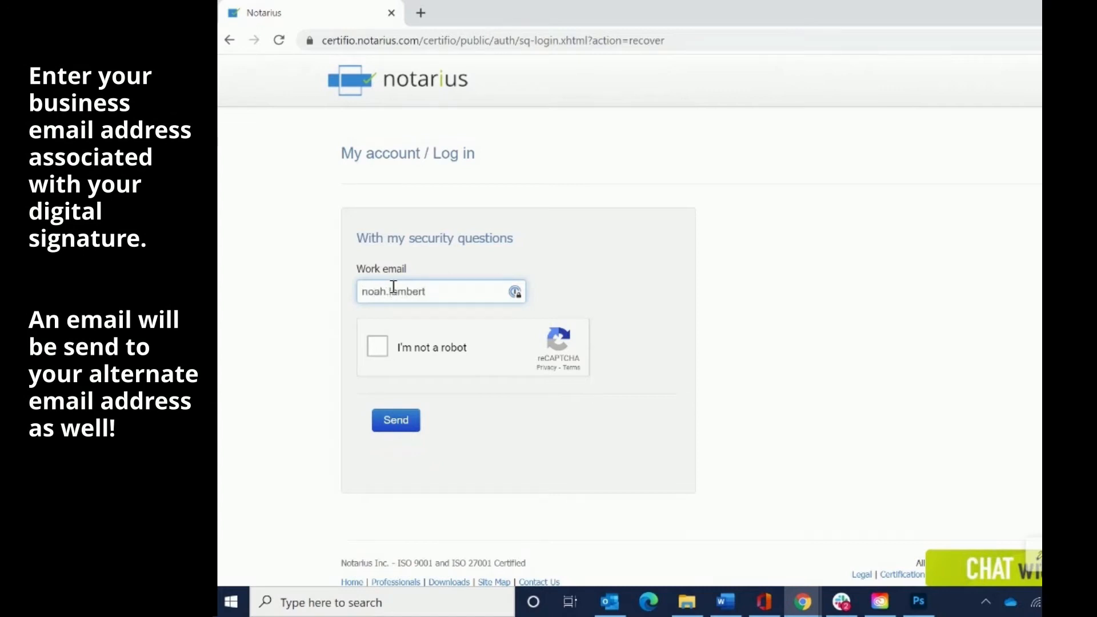
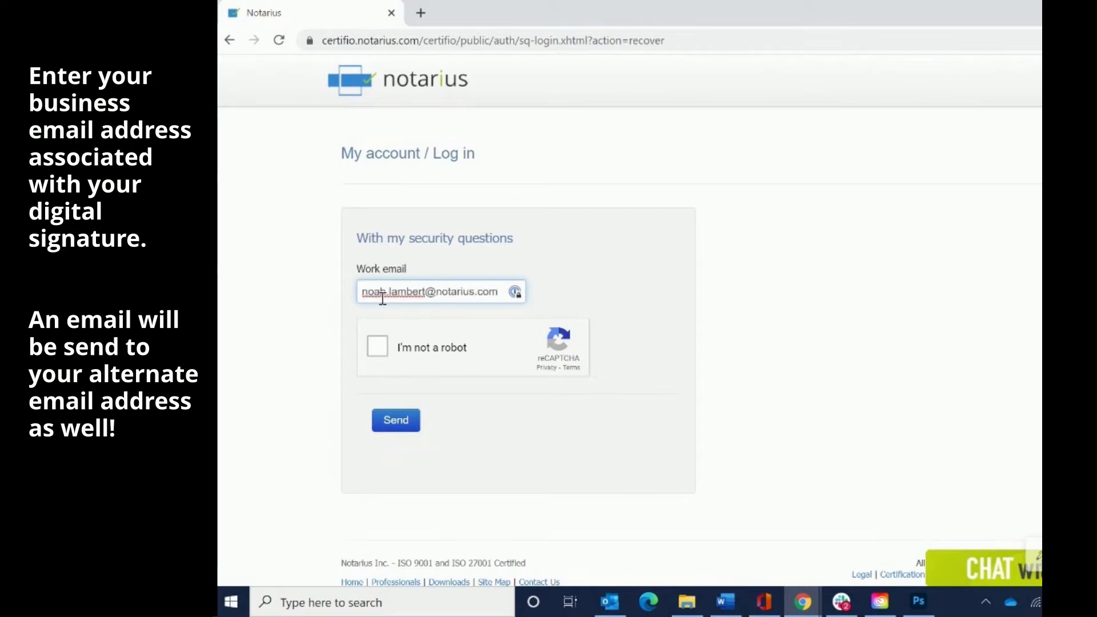
{"action": "left_click", "coordinate": [376, 347]}
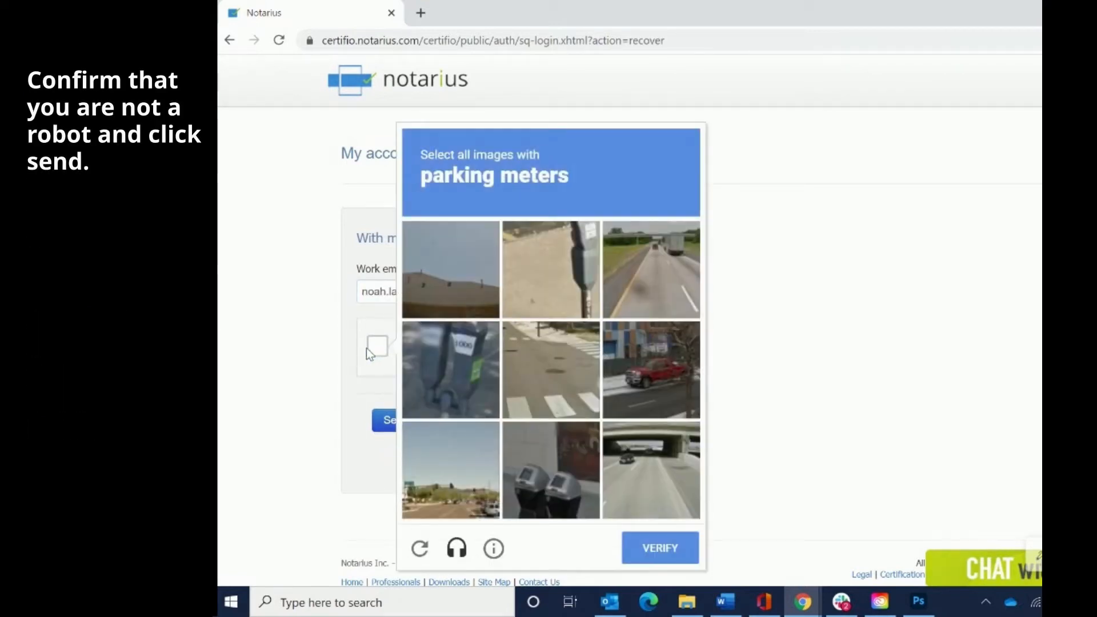
{"action": "left_click", "coordinate": [513, 274]}
{"action": "left_click", "coordinate": [451, 365]}
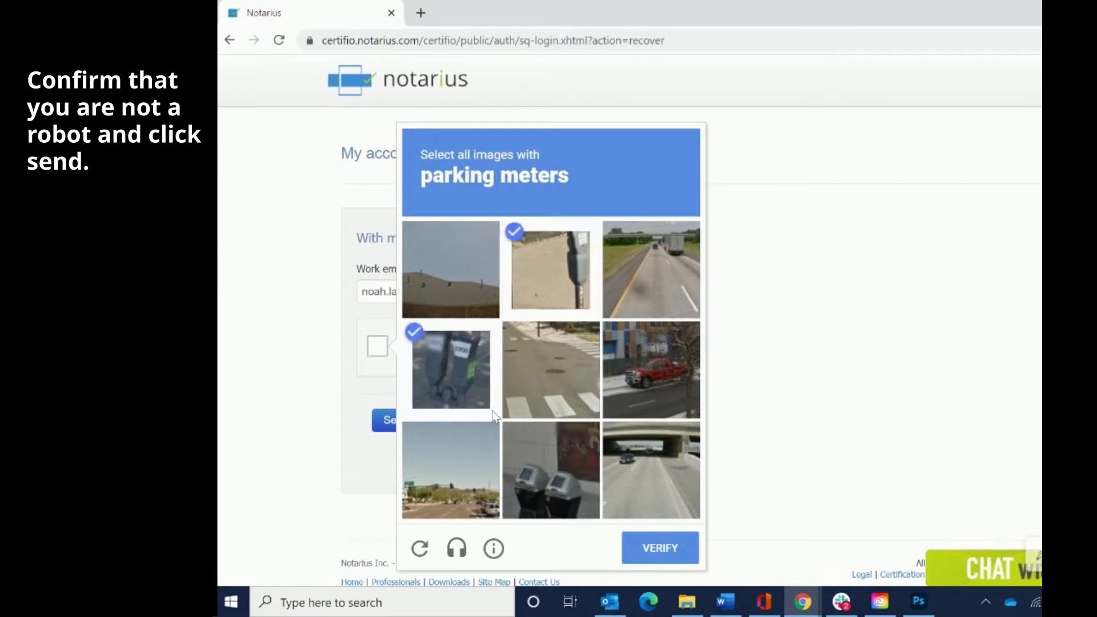
{"action": "left_click", "coordinate": [532, 485]}
{"action": "left_click", "coordinate": [653, 552]}
{"action": "left_click", "coordinate": [411, 428]}
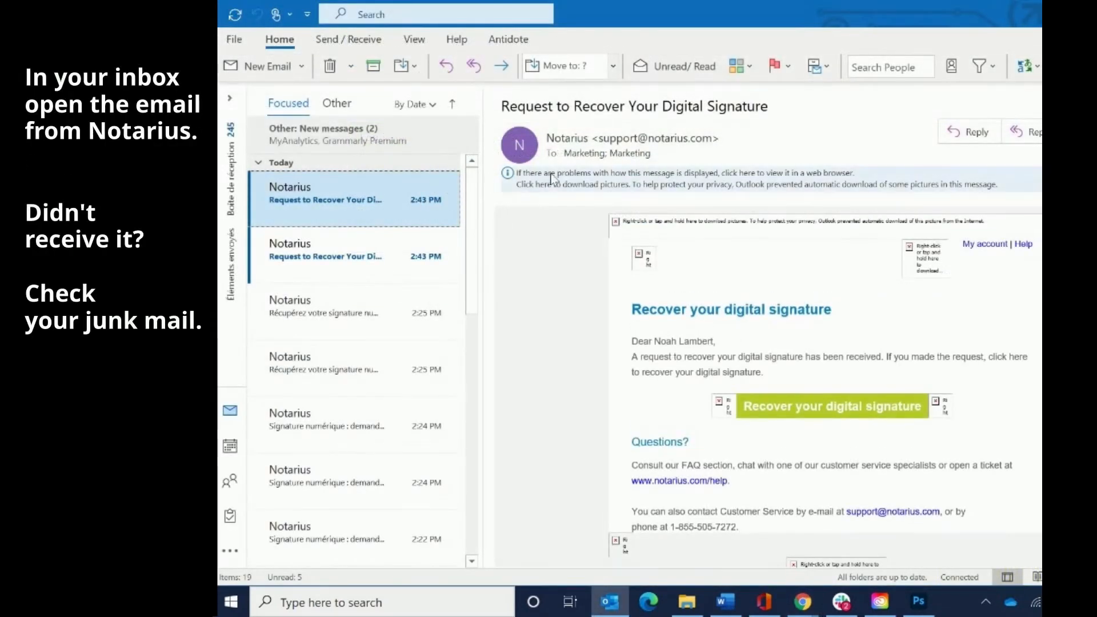
- Follow the 'Recover your digital signature' link in the Notarius email
{"action": "left_click", "coordinate": [841, 419]}
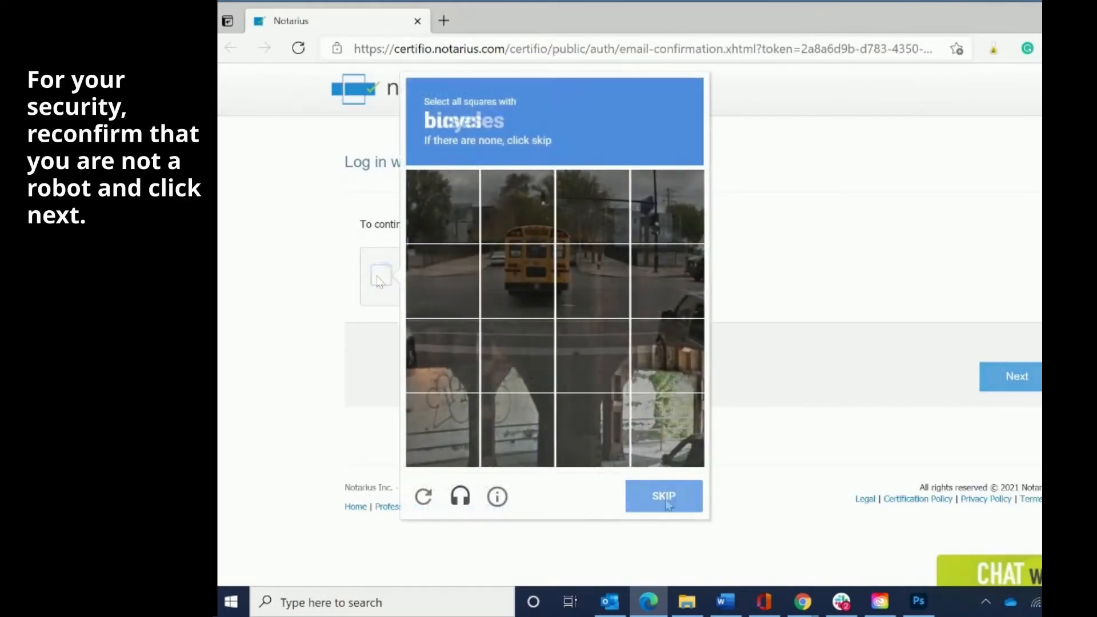
- Pass the robot check by selecting the bus squares, then continue to the security questions
{"action": "left_click", "coordinate": [515, 280]}
{"action": "left_click", "coordinate": [523, 213]}
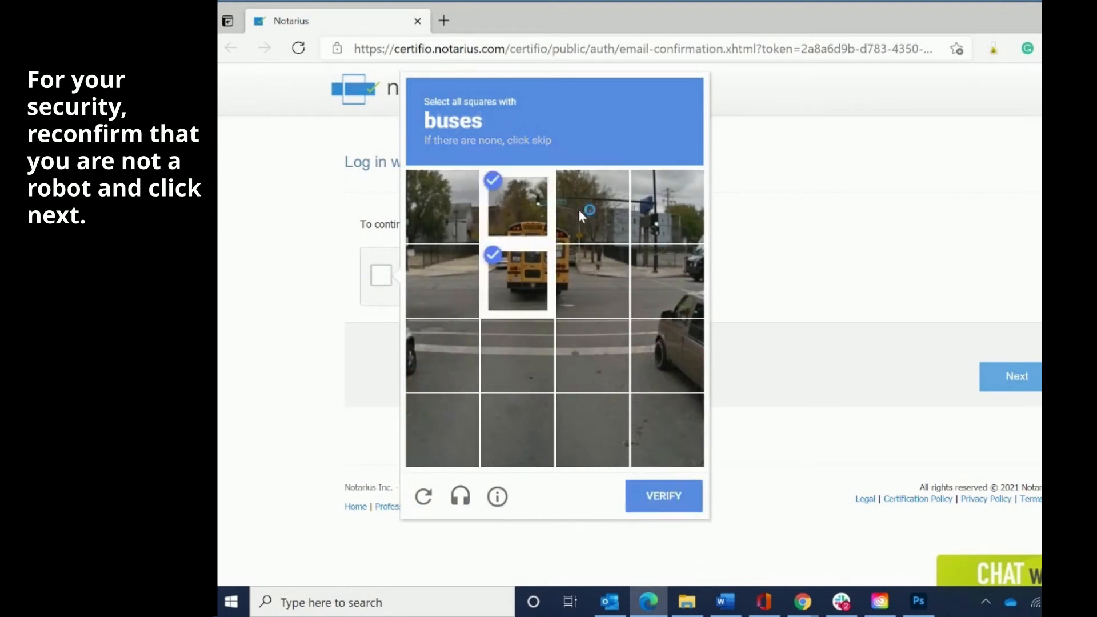
{"action": "left_click", "coordinate": [578, 210]}
{"action": "left_click", "coordinate": [588, 272]}
{"action": "left_click", "coordinate": [662, 492]}
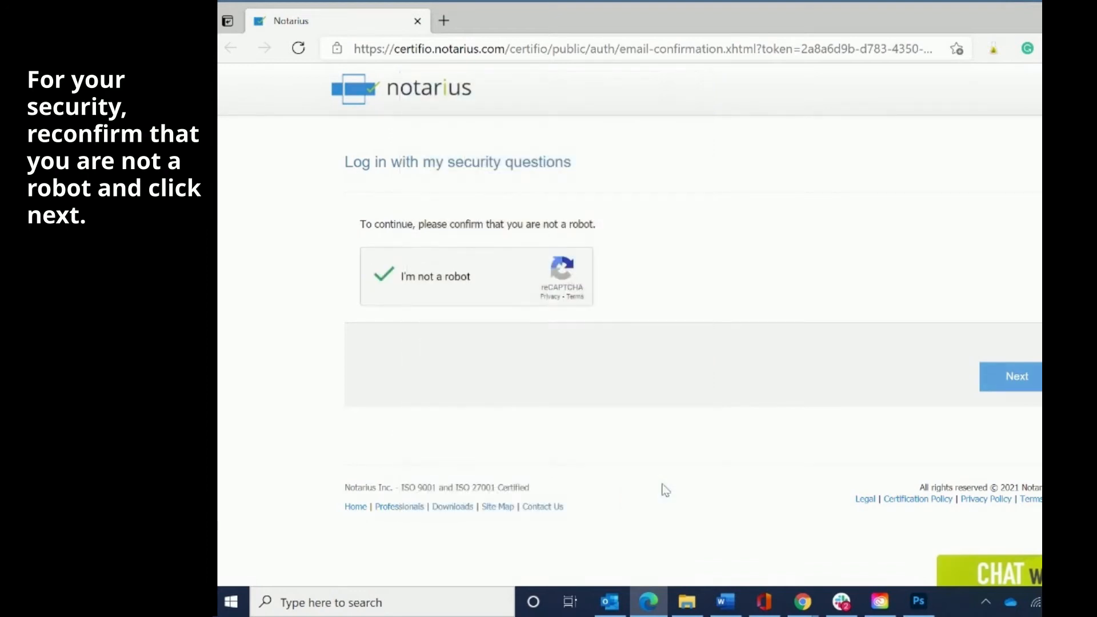
{"action": "left_click", "coordinate": [1003, 374]}
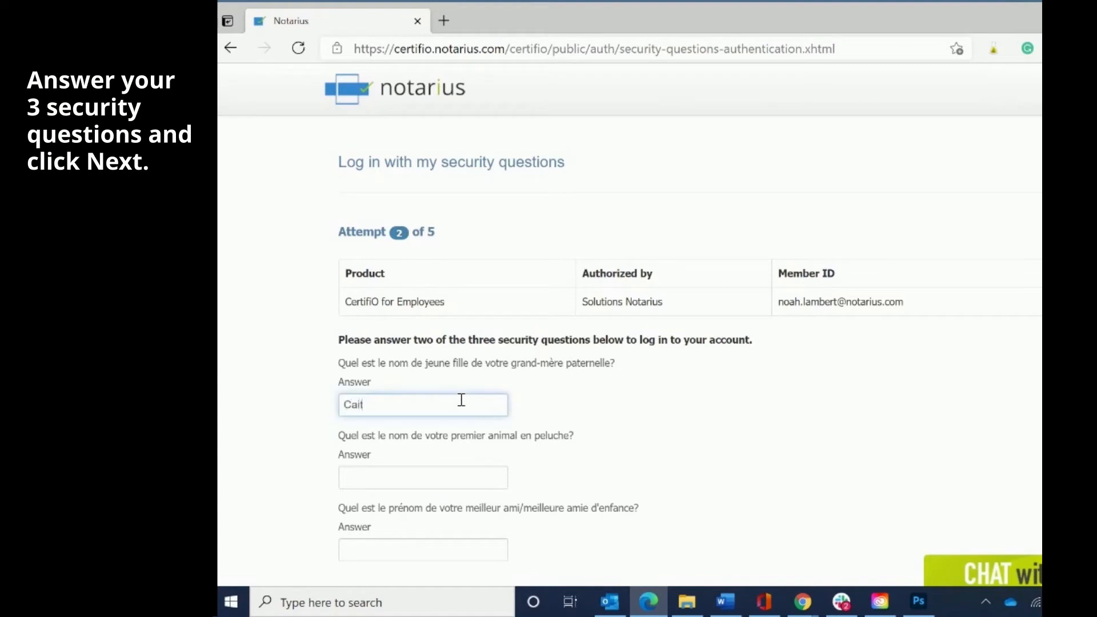
- Fill in the security question answers and submit them
{"action": "left_click", "coordinate": [457, 469]}
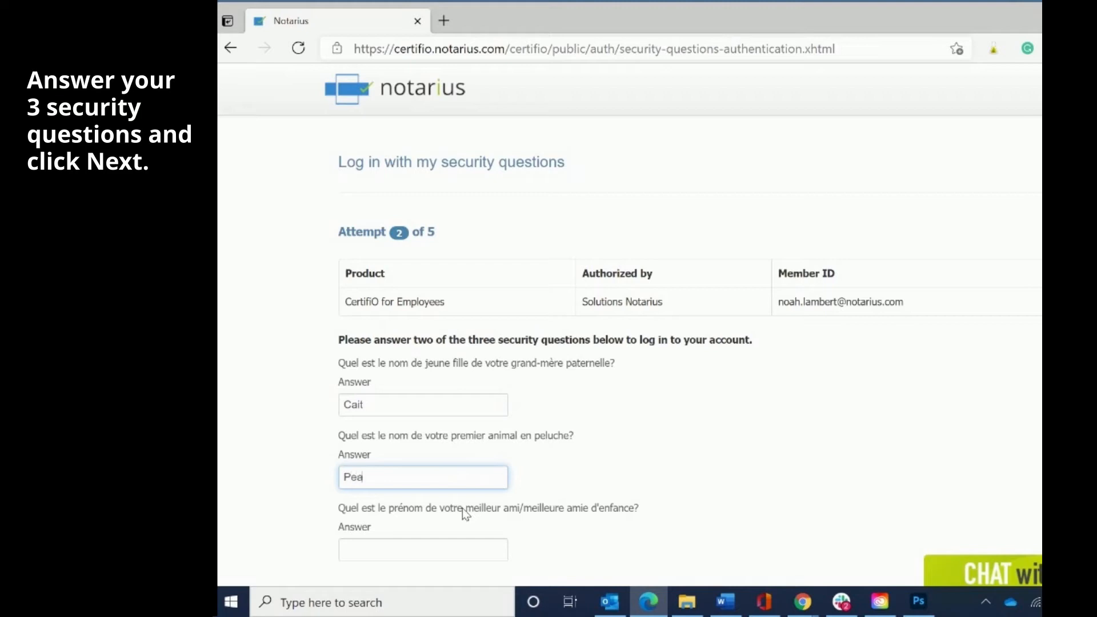
{"action": "left_click", "coordinate": [440, 550]}
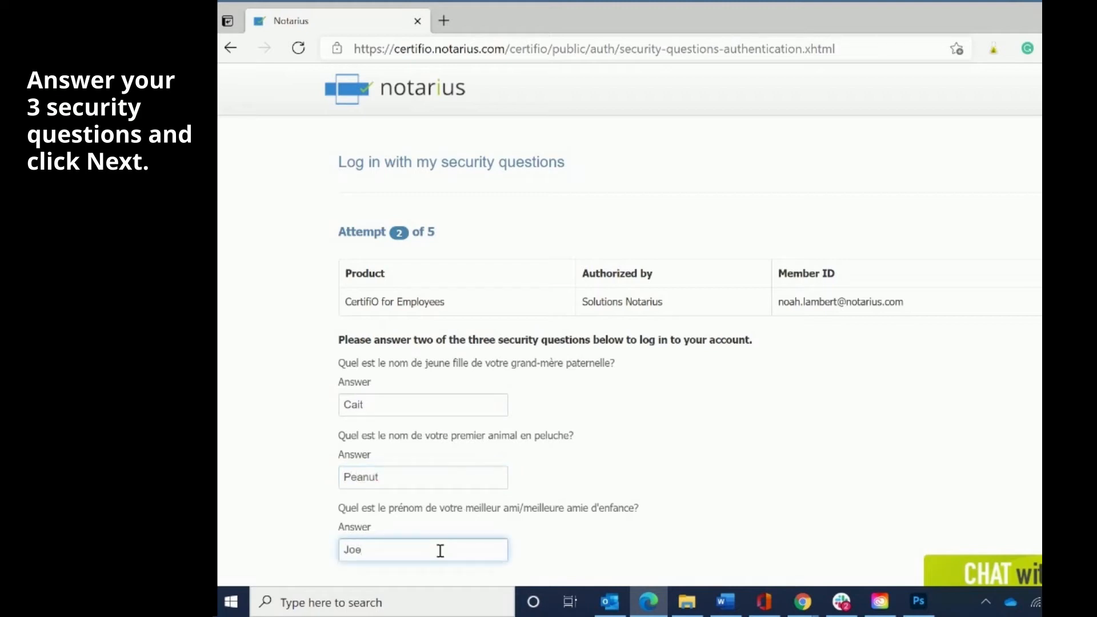
{"action": "scroll", "coordinate": [513, 509], "scroll_direction": "down", "scroll_amount": 3}
{"action": "left_click", "coordinate": [1023, 457]}
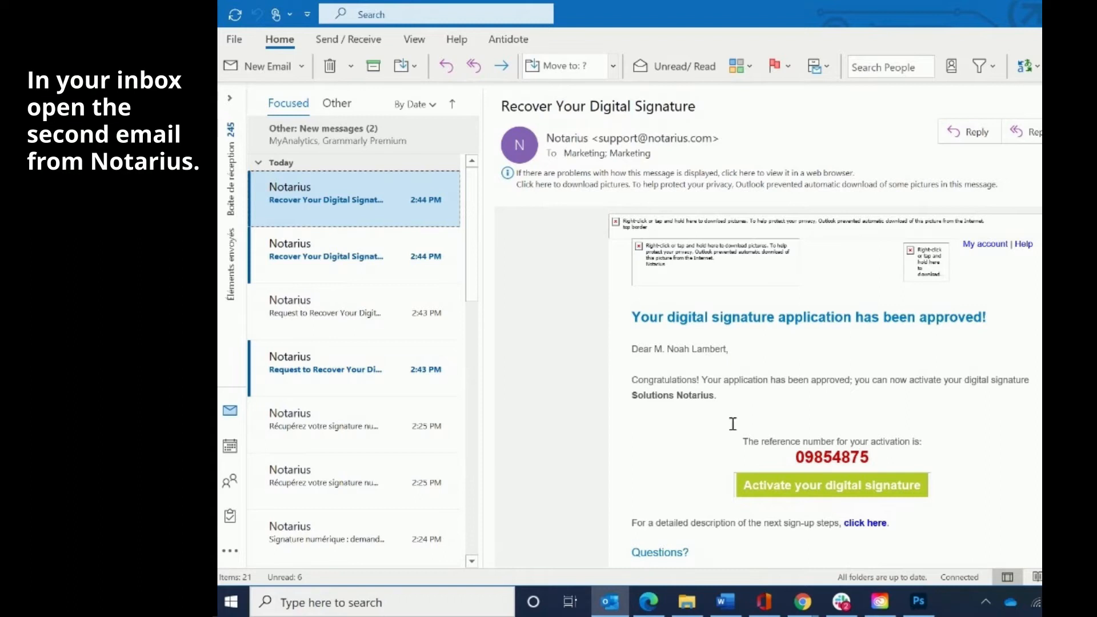
- Copy the reference number from the approval email and follow 'Activate your digital signature'
{"action": "left_click_drag", "start_coordinate": [788, 455], "coordinate": [873, 451]}
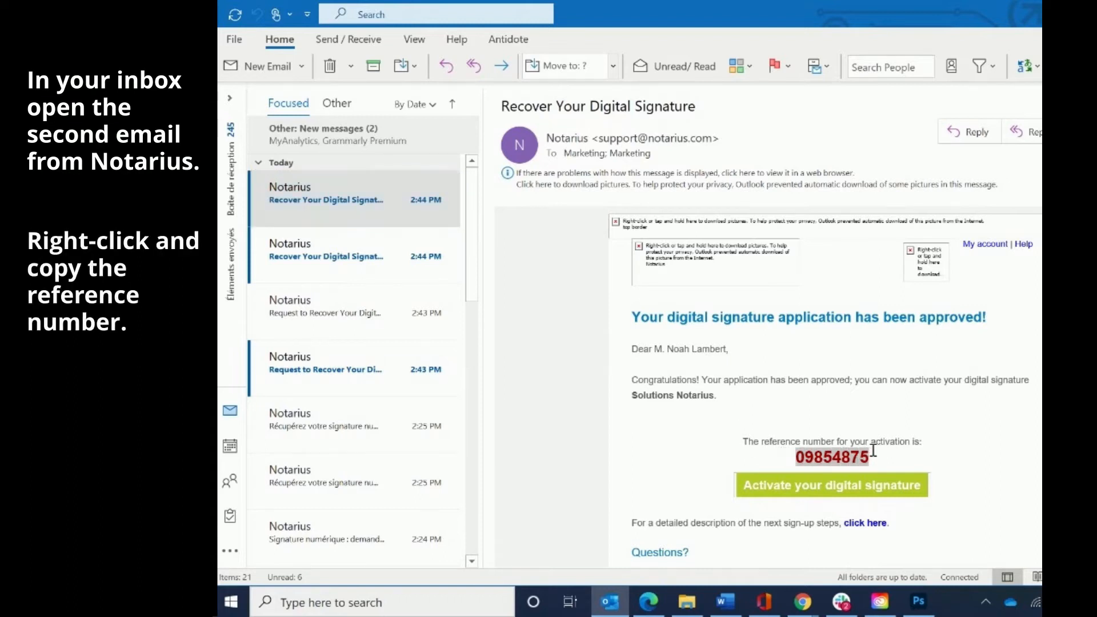
{"action": "right_click", "coordinate": [848, 460]}
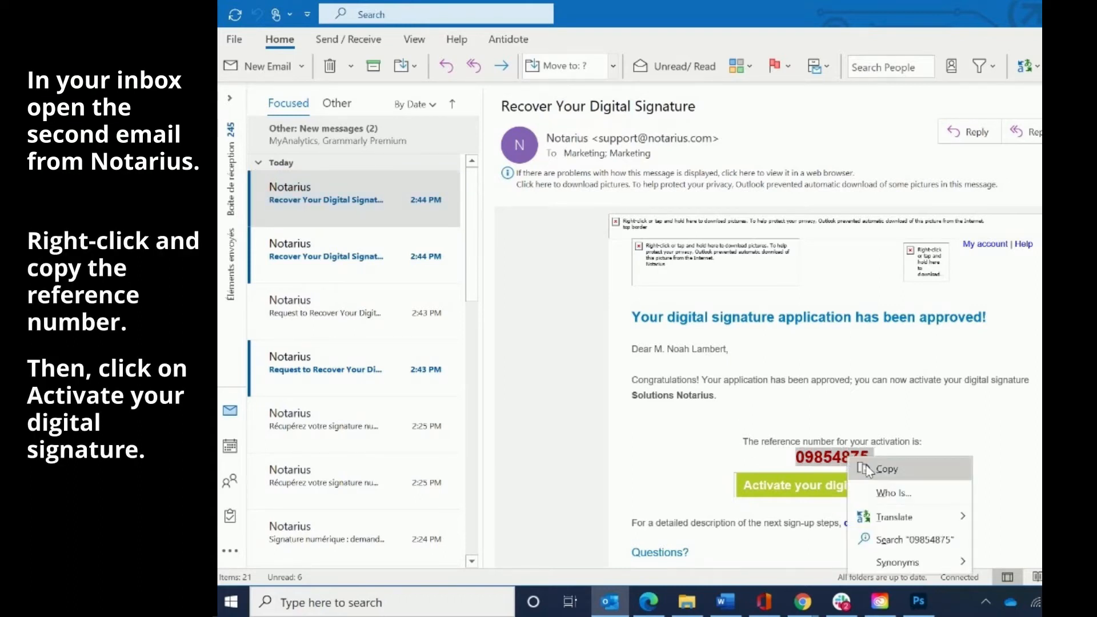
{"action": "left_click", "coordinate": [869, 469]}
{"action": "left_click", "coordinate": [890, 488]}
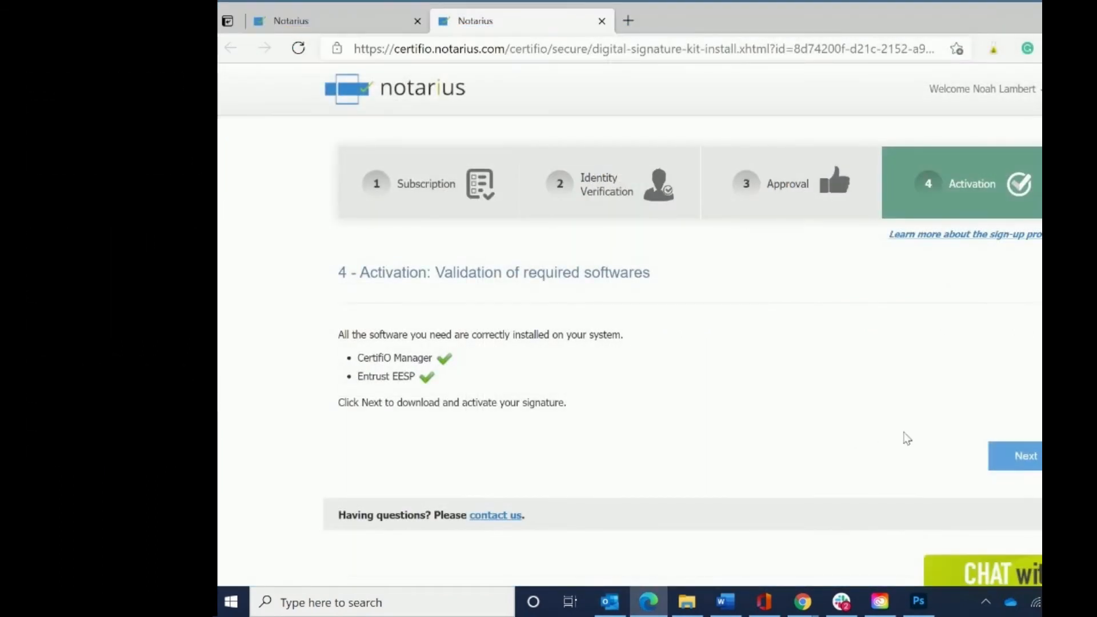
- Proceed to activation and paste the copied reference number into the reference field
{"action": "left_click", "coordinate": [1013, 456]}
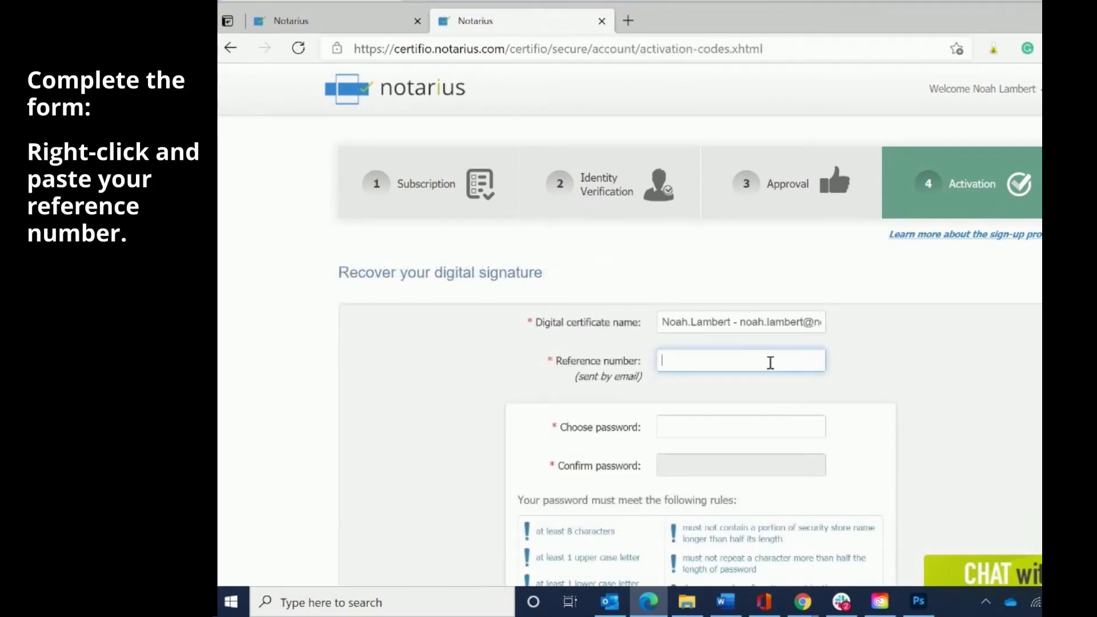
{"action": "right_click", "coordinate": [772, 364]}
{"action": "left_click", "coordinate": [800, 338]}
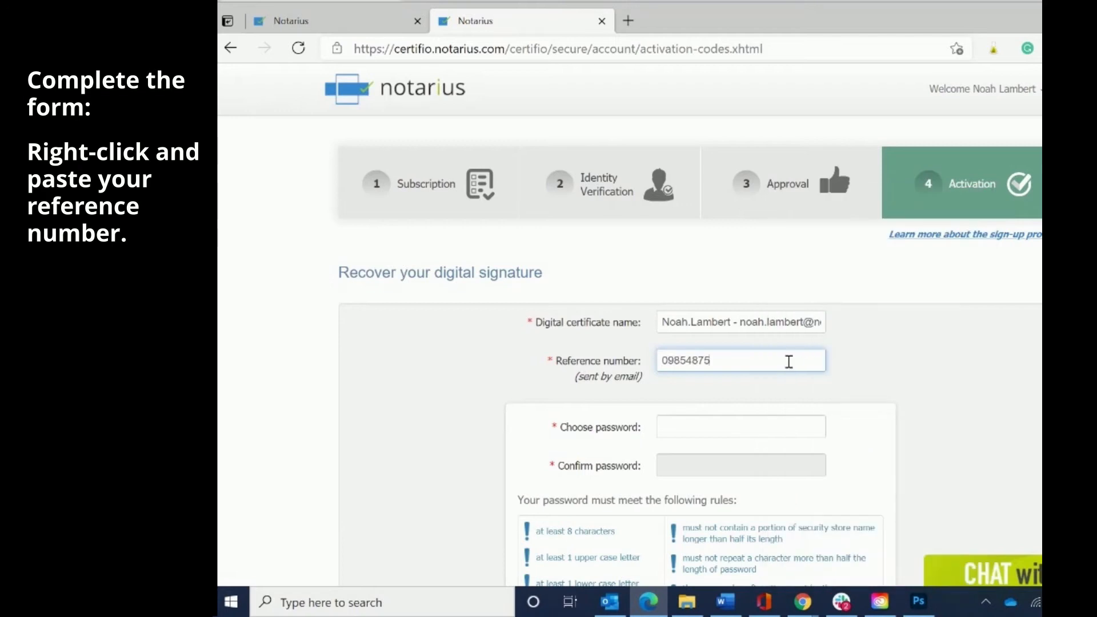
- Choose and confirm a password, then download and activate the signature certificate
{"action": "left_click", "coordinate": [757, 435]}
{"action": "type", "text": "•••"}
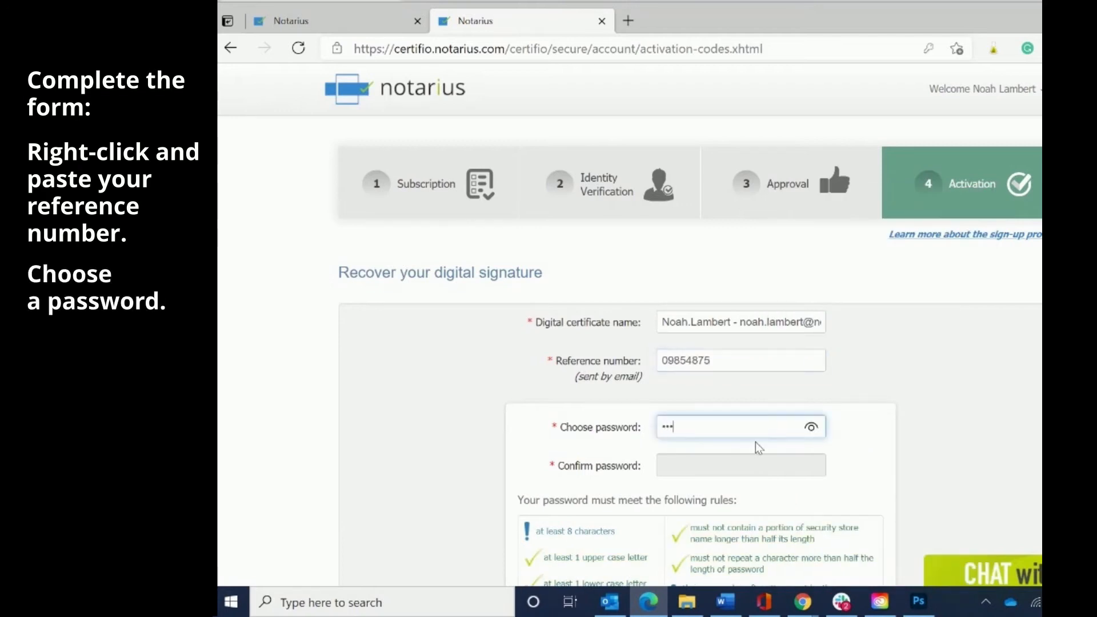
{"action": "type", "text": "••••••••"}
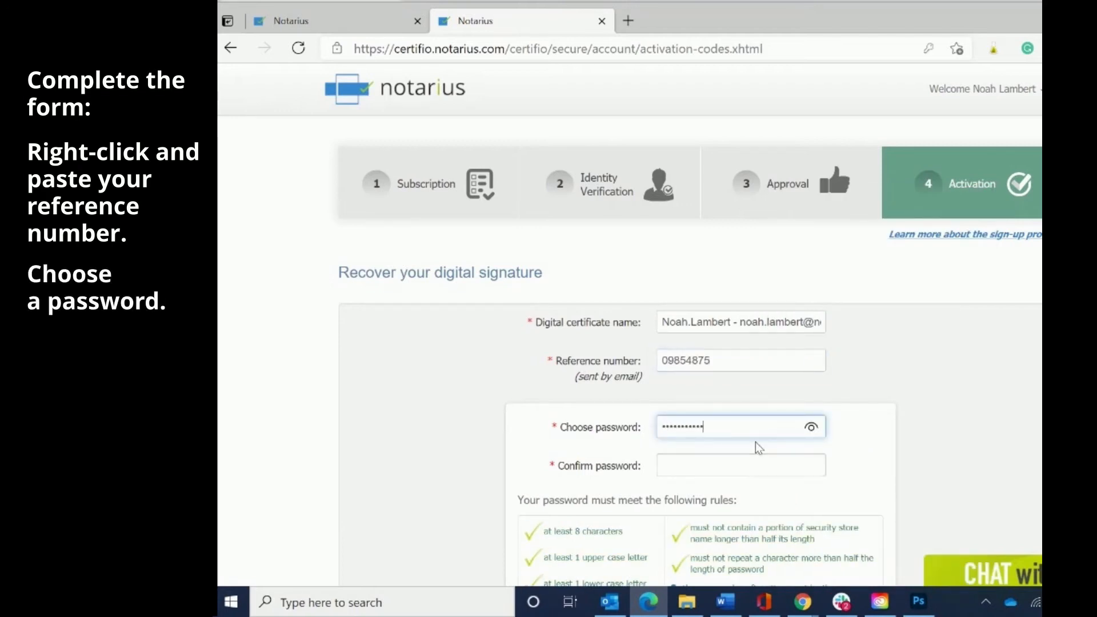
{"action": "left_click", "coordinate": [732, 467]}
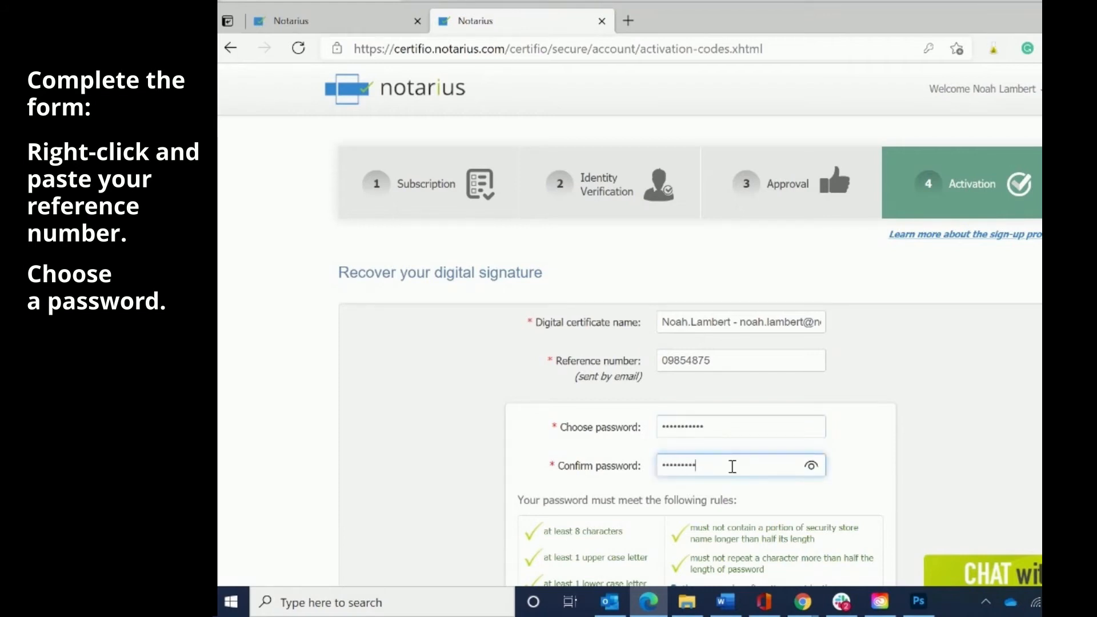
{"action": "scroll", "coordinate": [726, 461], "scroll_direction": "down", "scroll_amount": 5}
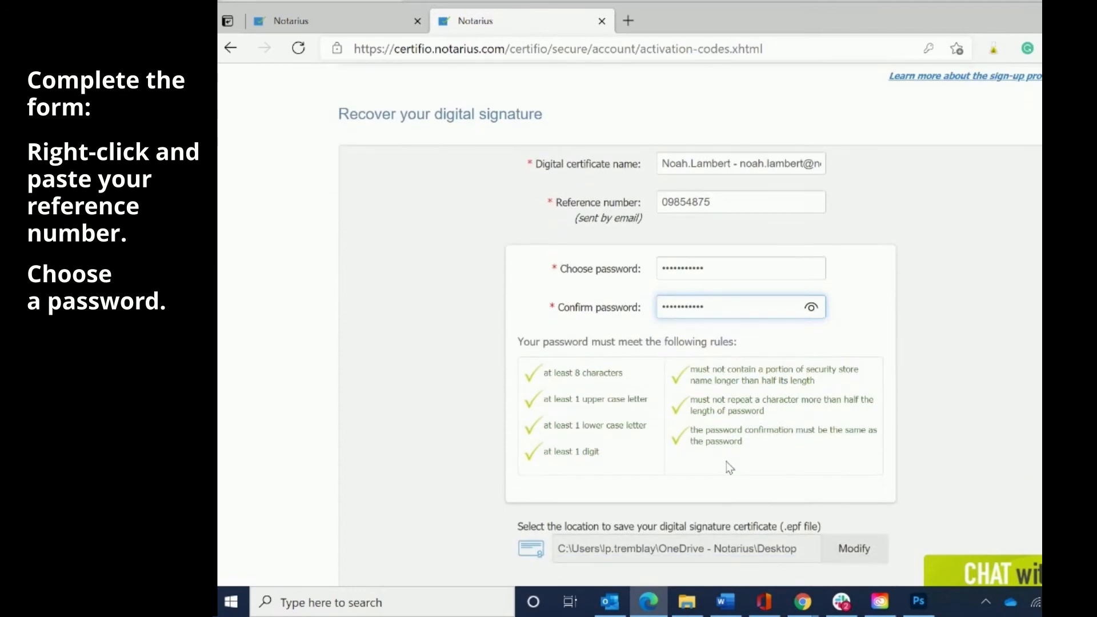
{"action": "left_click", "coordinate": [728, 471]}
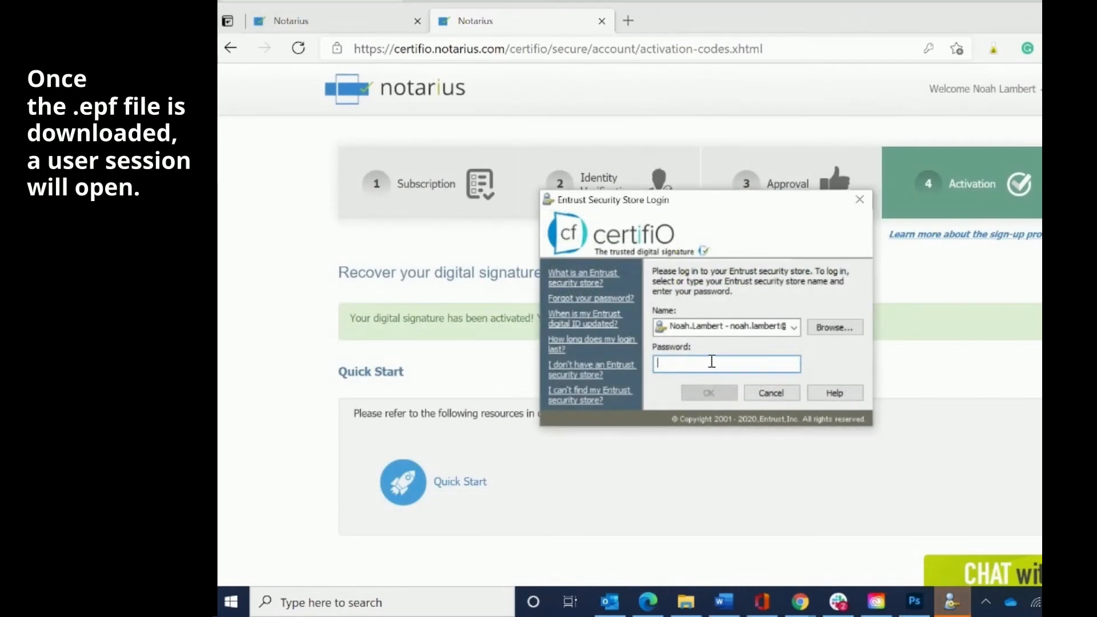
- Log in to the Entrust Security Store and confirm the session is connected in the tray
{"action": "type", "text": "••"}
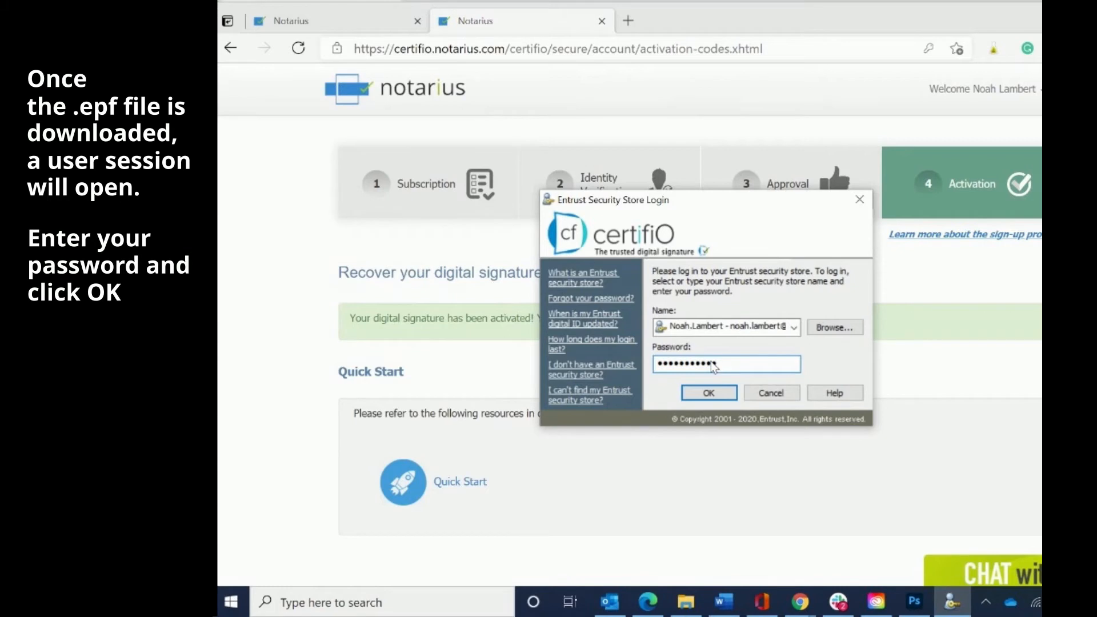
{"action": "key", "text": "Return"}
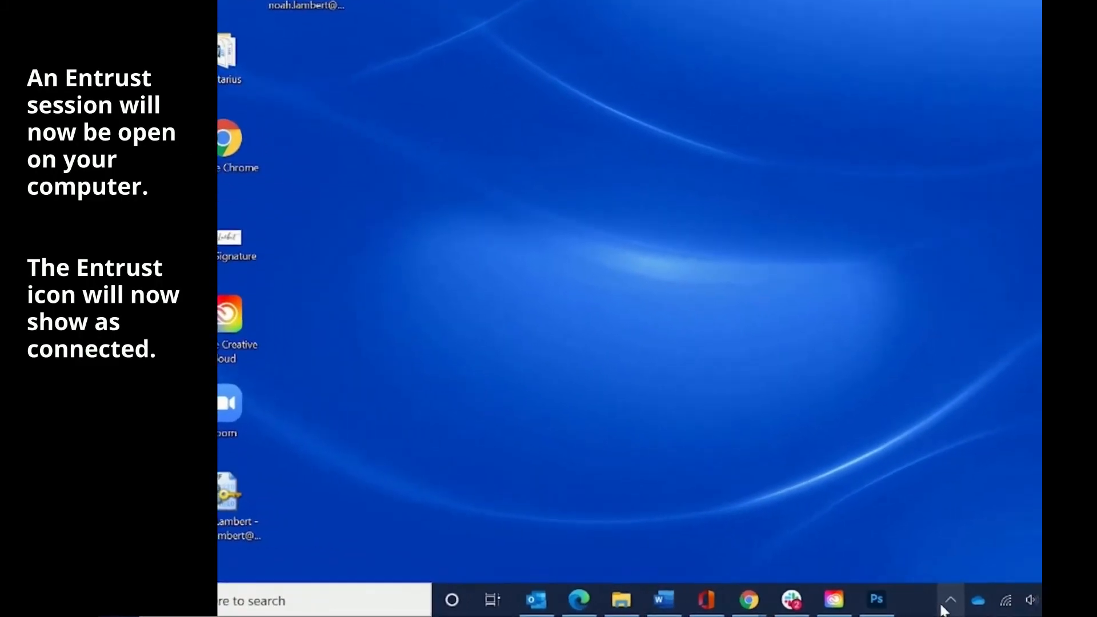
{"action": "left_click", "coordinate": [985, 602]}
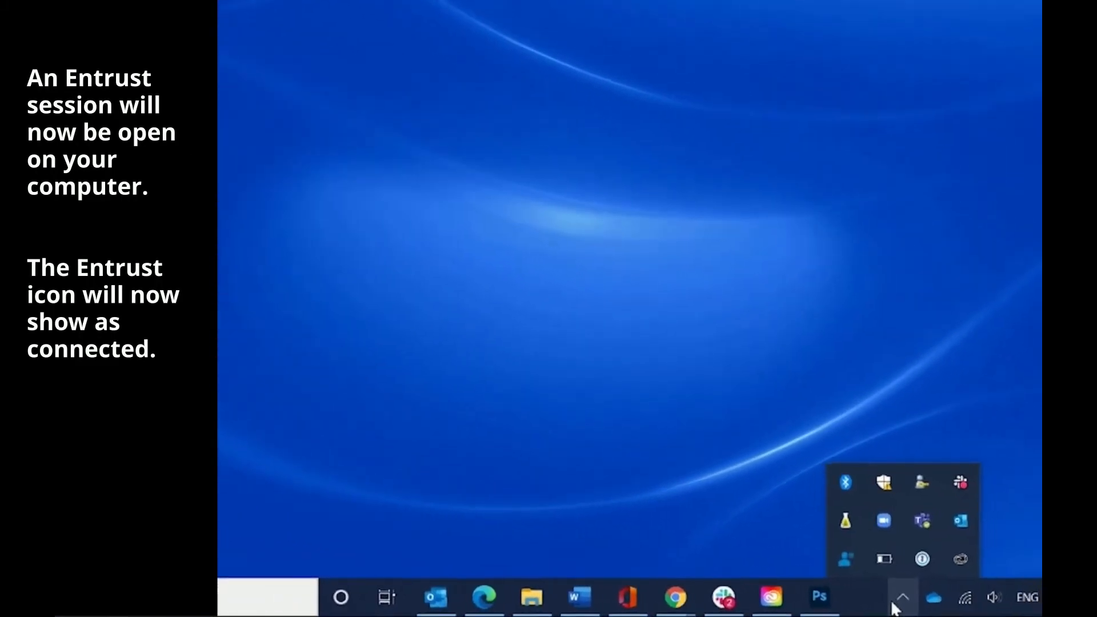
{"action": "mouse_move", "coordinate": [883, 470]}
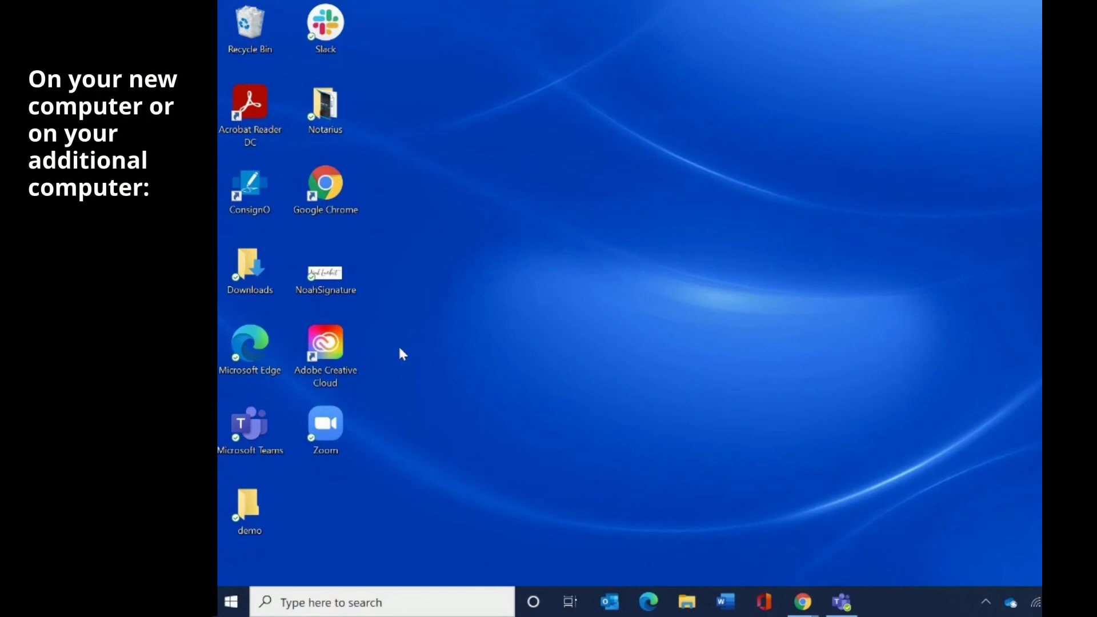
- View the NoahSignature image in Photos, close it, and launch ConsignO Desktop 3.8.2
{"action": "double_click", "coordinate": [333, 283]}
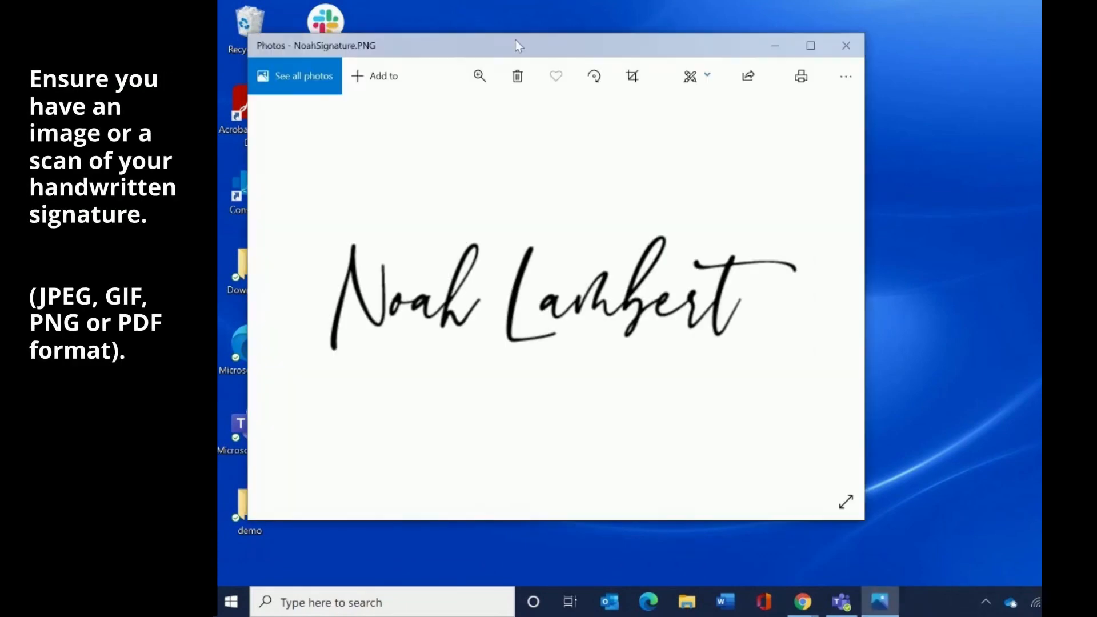
{"action": "left_click_drag", "start_coordinate": [515, 41], "coordinate": [742, 23]}
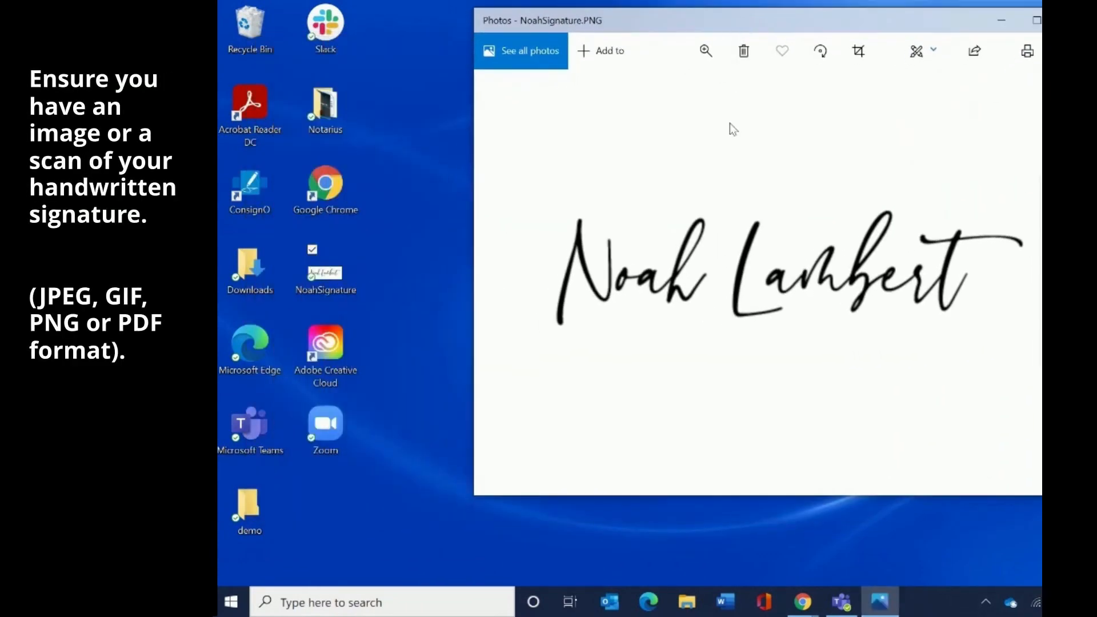
{"action": "key", "text": "alt+F4"}
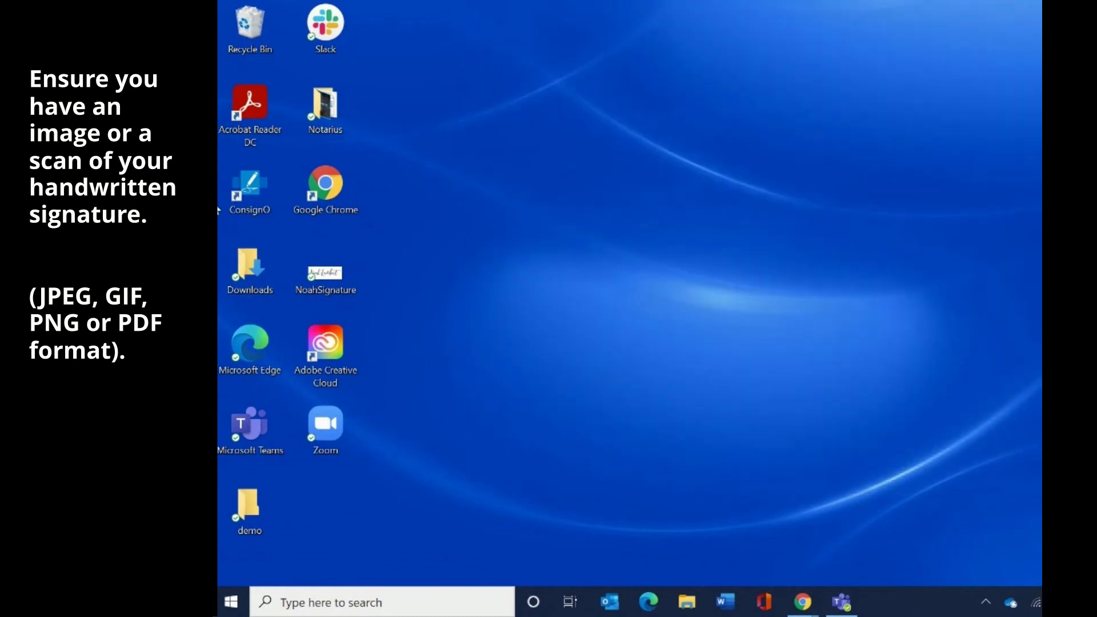
{"action": "left_click", "coordinate": [236, 194]}
{"action": "double_click", "coordinate": [235, 195]}
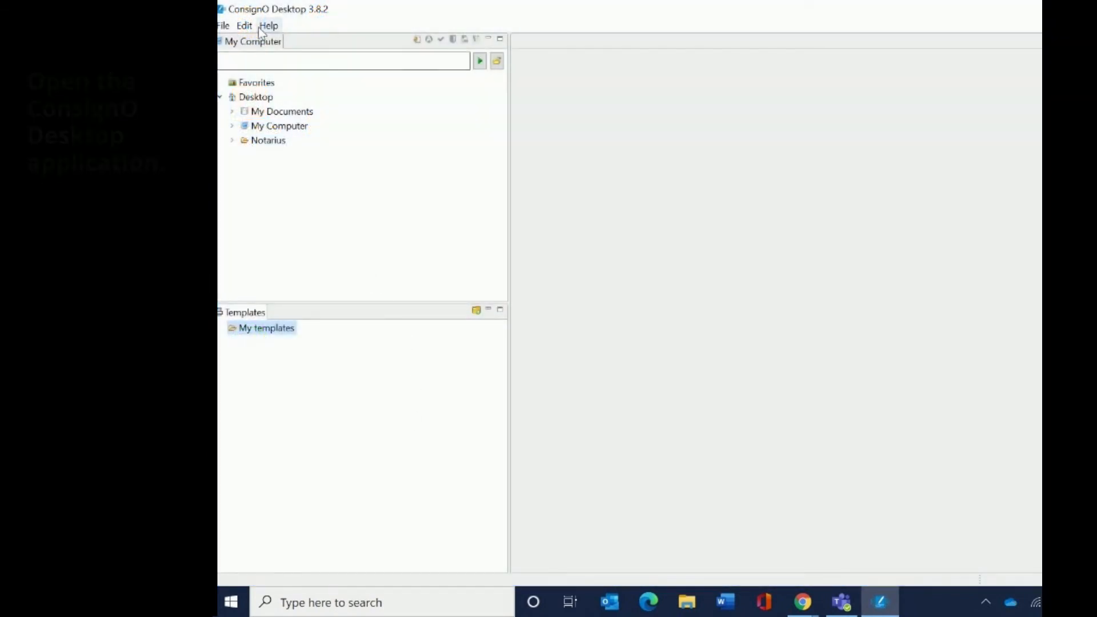
- Start the Edit menu's signature appearance wizard from a picture and load the Desktop's NoahSignature image
{"action": "left_click", "coordinate": [246, 27]}
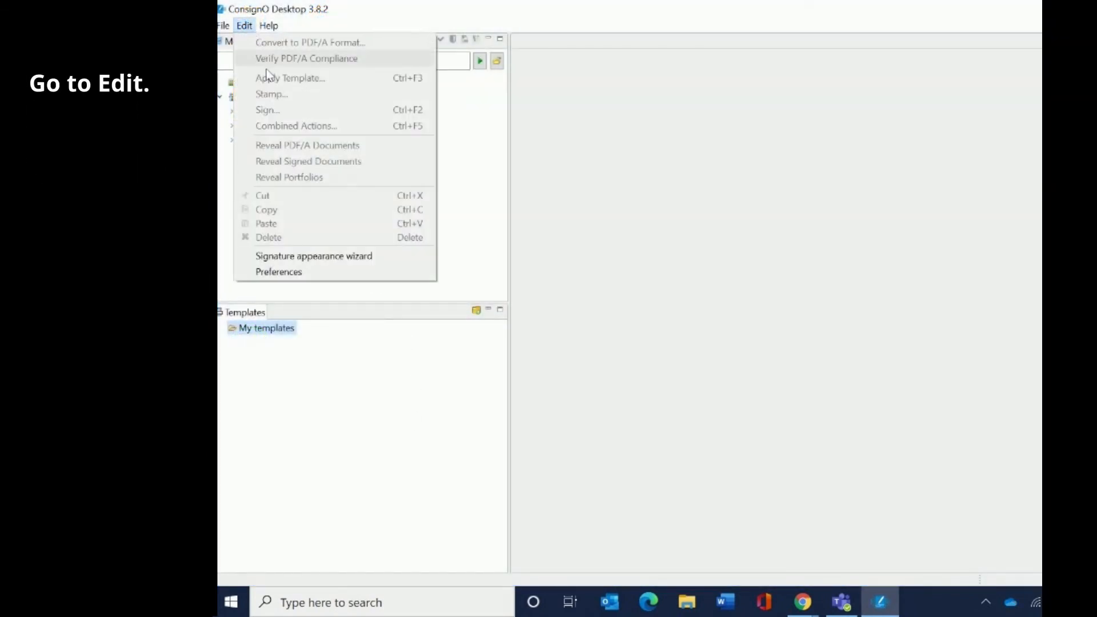
{"action": "left_click", "coordinate": [333, 257]}
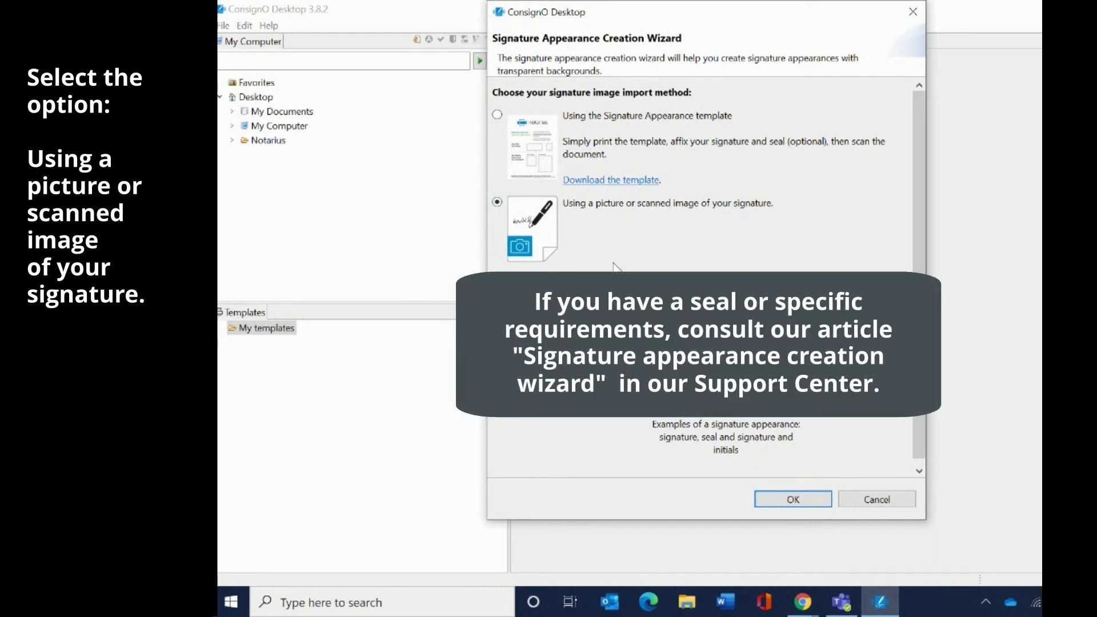
{"action": "left_click", "coordinate": [779, 501]}
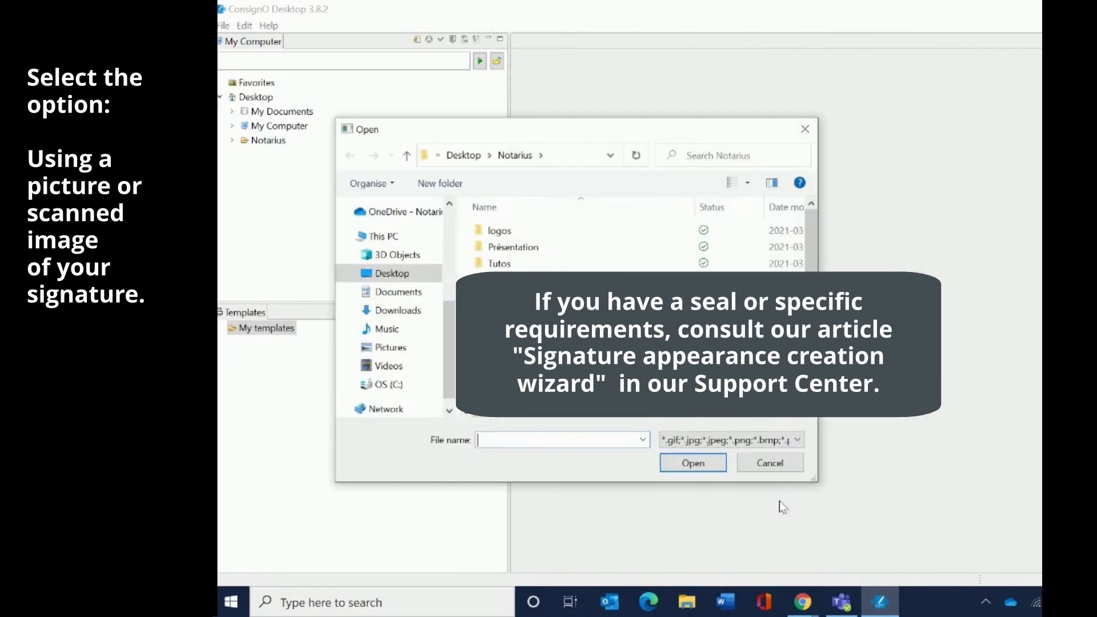
{"action": "left_click", "coordinate": [392, 274]}
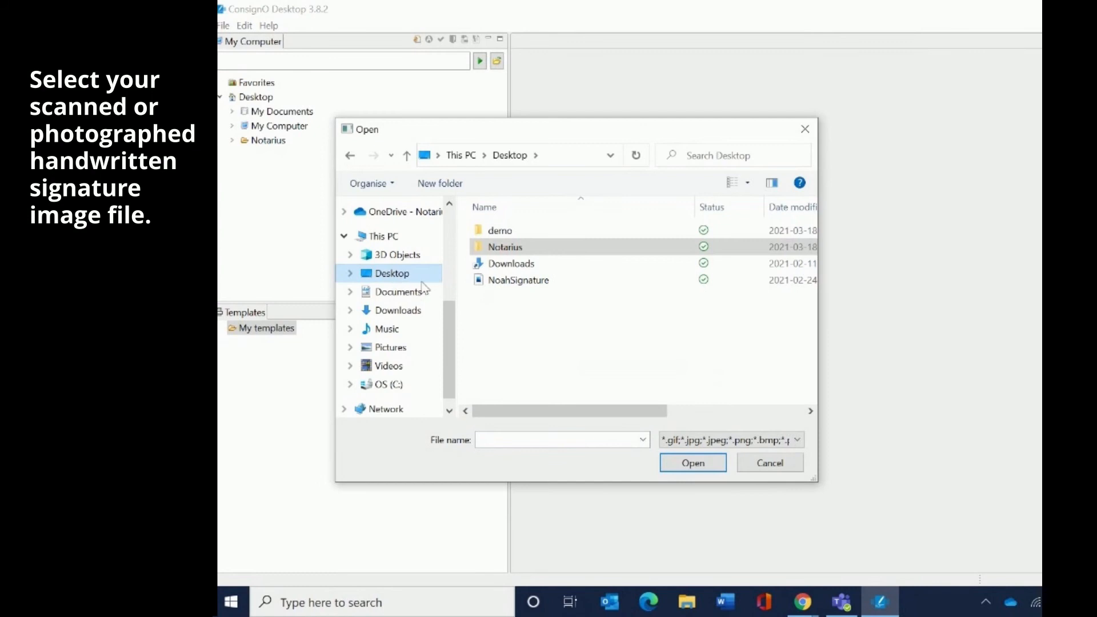
{"action": "left_click", "coordinate": [558, 283]}
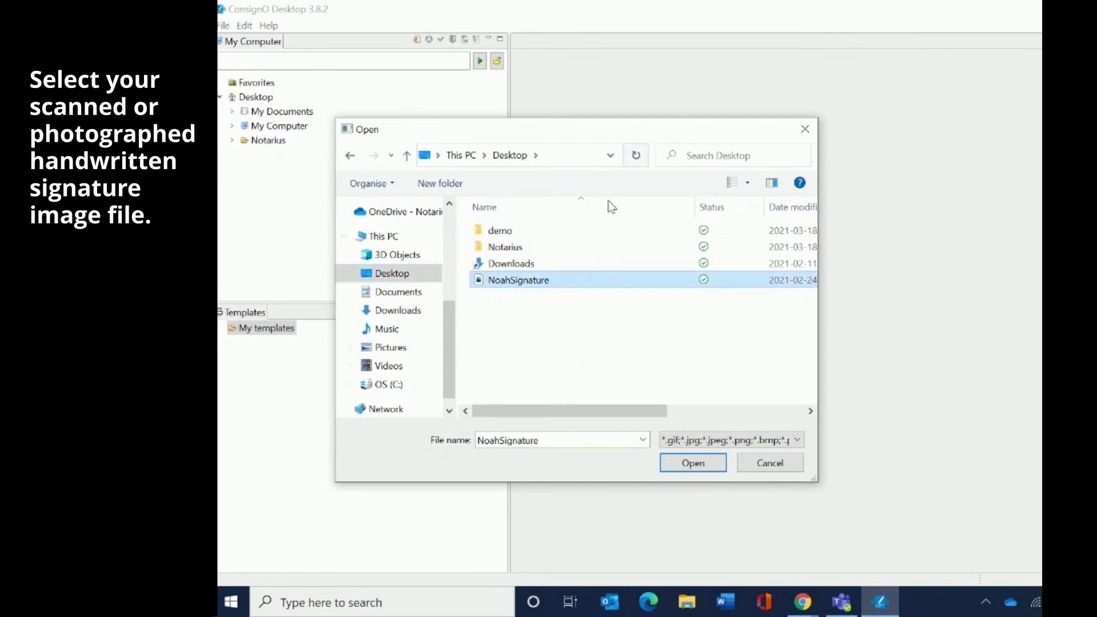
{"action": "double_click", "coordinate": [573, 283]}
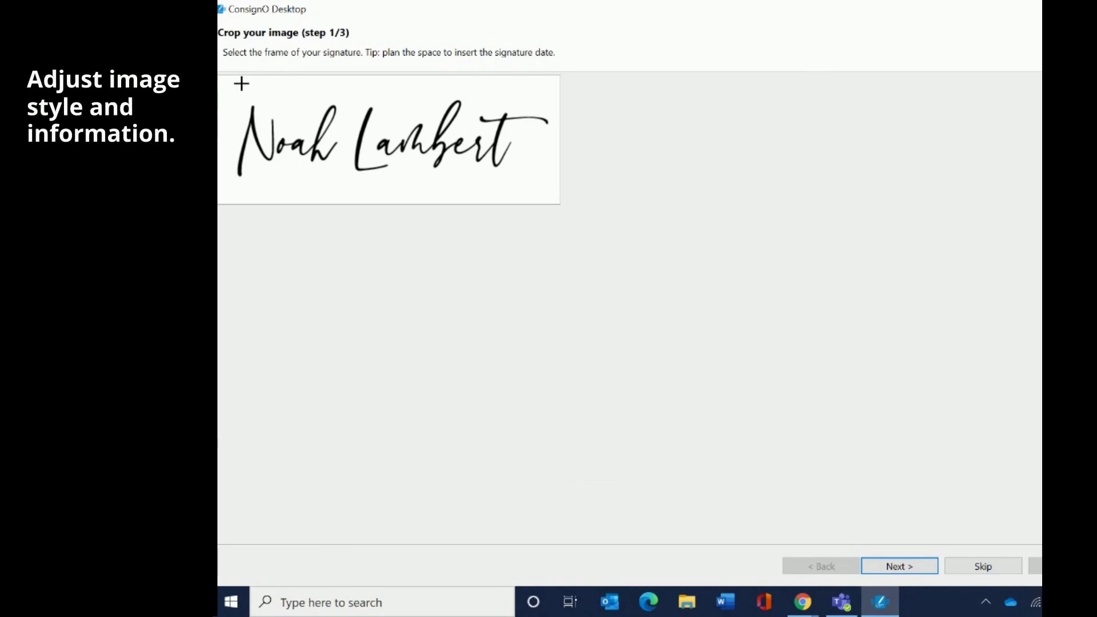
- Crop the image tightly around the signature and pick Result 1 as the transparent version
{"action": "mouse_move", "coordinate": [224, 80]}
{"action": "left_mouse_down"}
{"action": "mouse_move", "coordinate": [318, 122]}
{"action": "mouse_move", "coordinate": [555, 191]}
{"action": "left_mouse_up"}
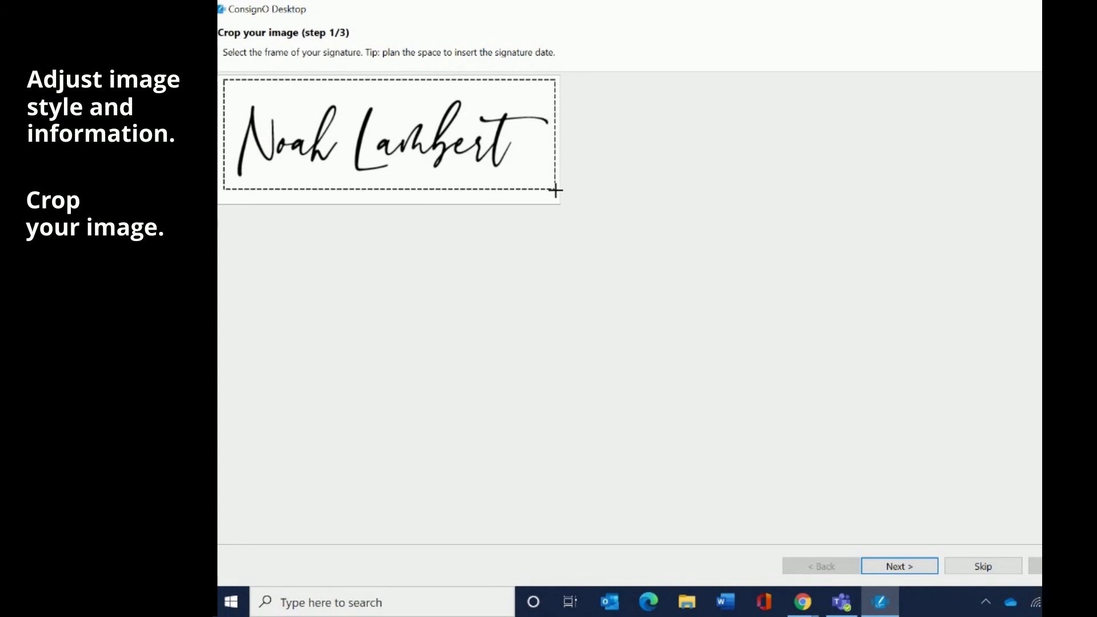
{"action": "left_click", "coordinate": [912, 563]}
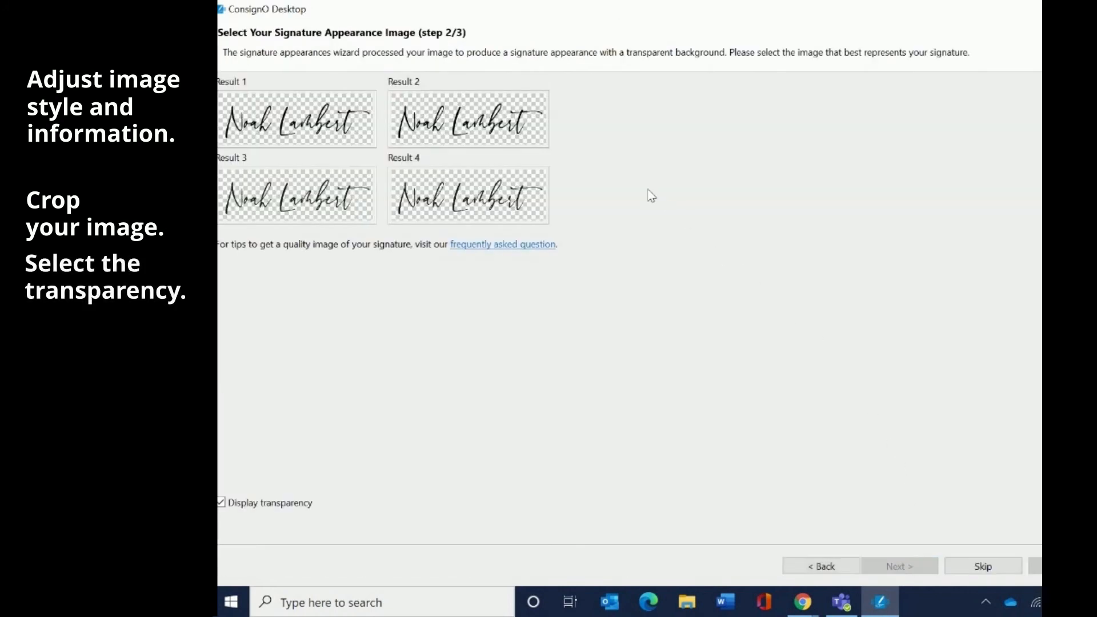
{"action": "left_click", "coordinate": [352, 118]}
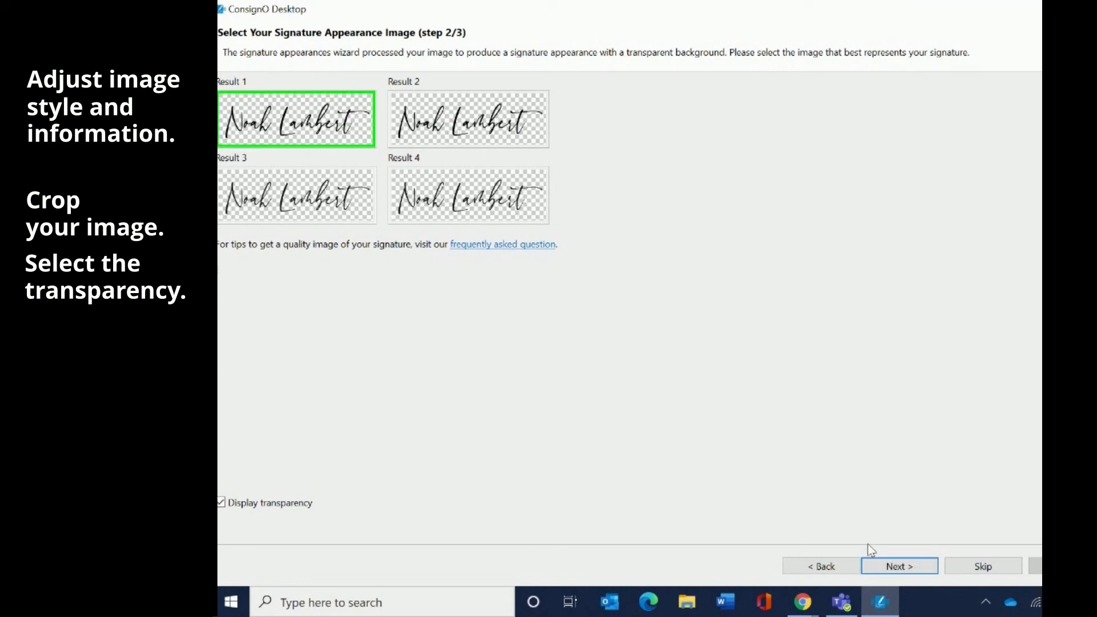
{"action": "left_click", "coordinate": [887, 568]}
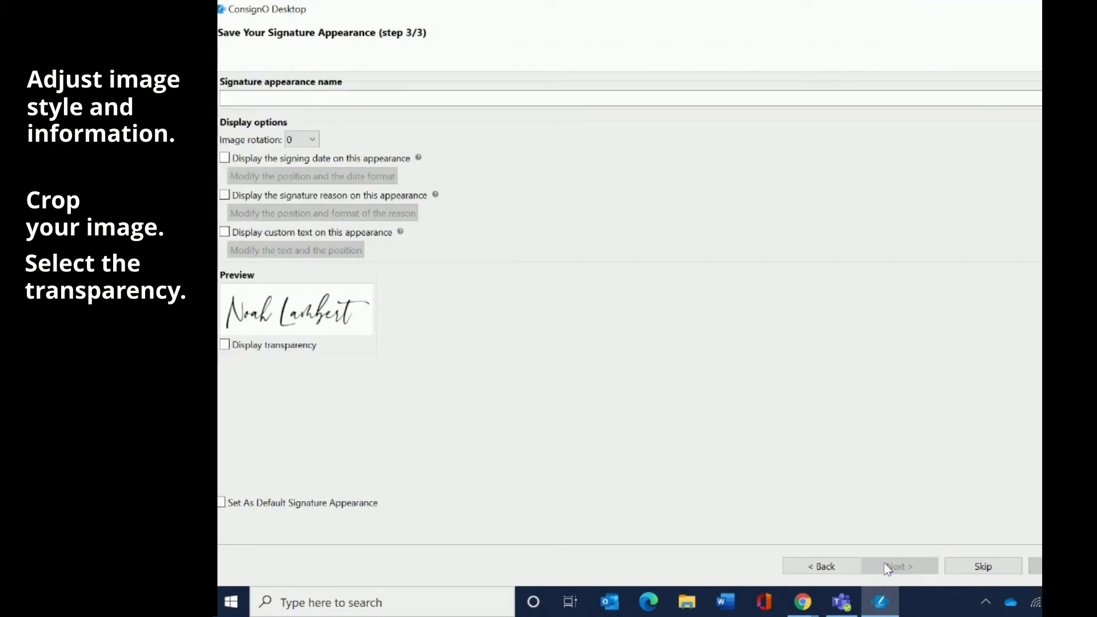
{"action": "left_click", "coordinate": [410, 98]}
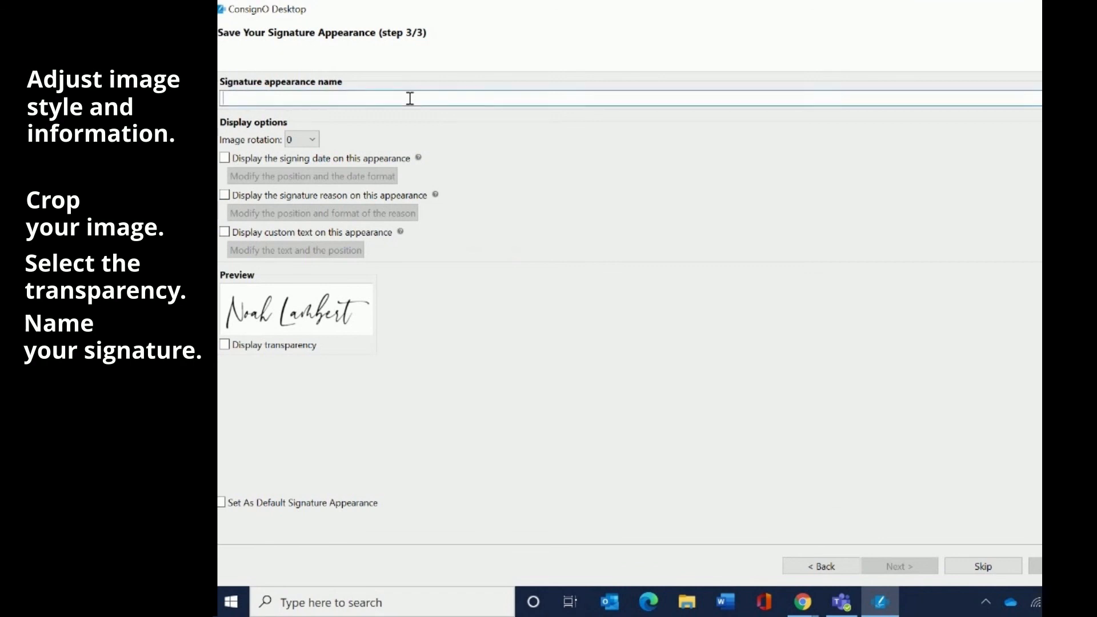
{"action": "type", "text": "Noah_L"}
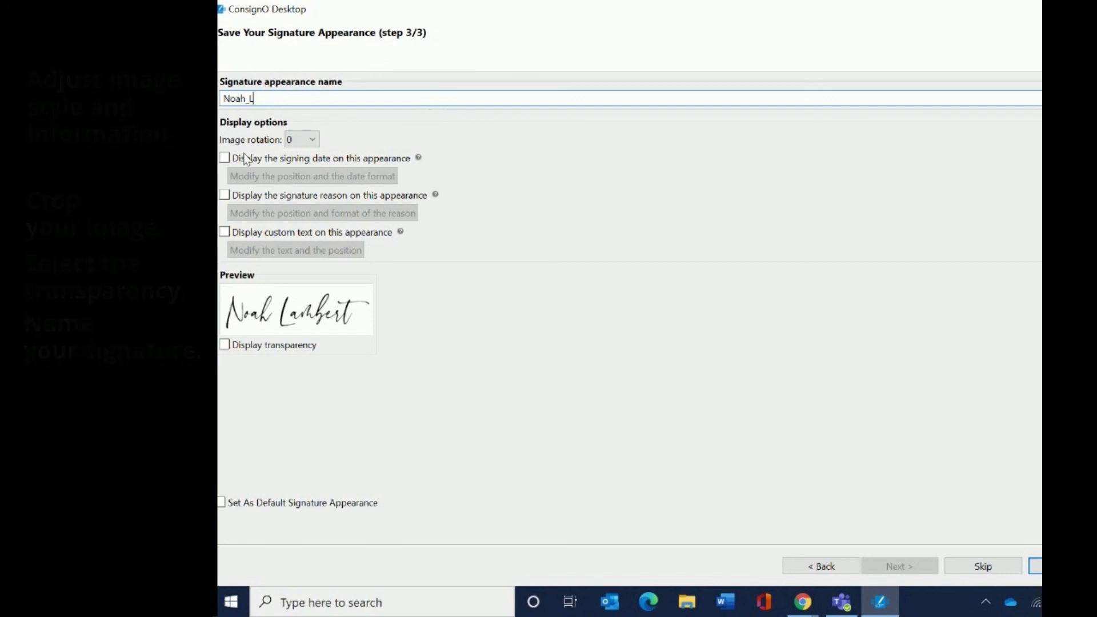
{"action": "left_click", "coordinate": [226, 160]}
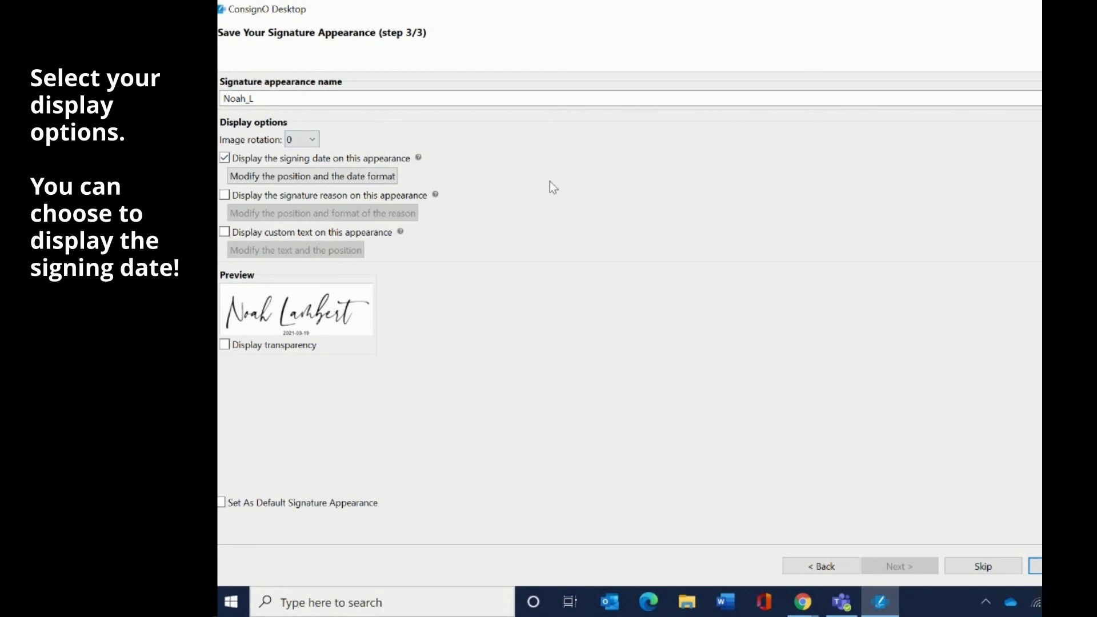
{"action": "left_click", "coordinate": [1034, 566]}
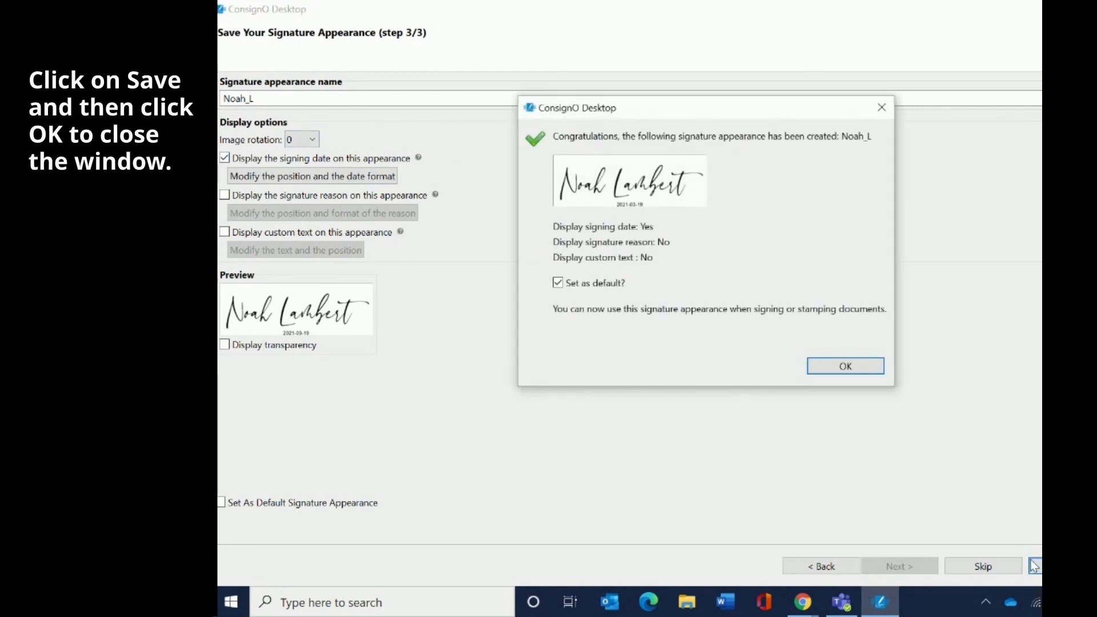